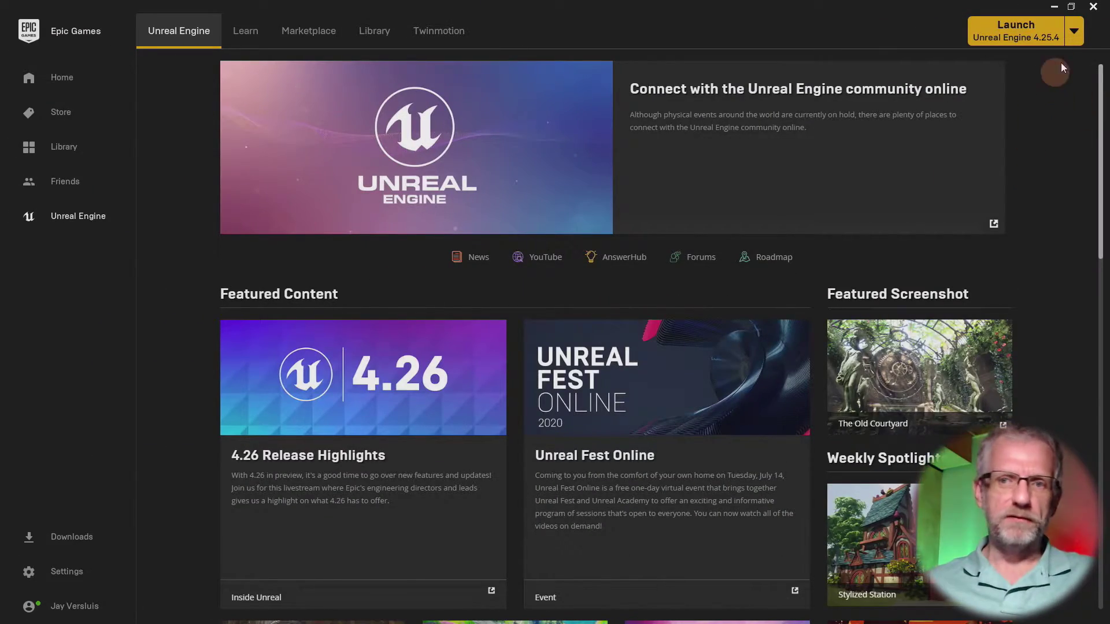
# Launch Unreal Engine 4.25.4 from the Epic Games Launcher's version list
pyautogui.click(1080, 38)
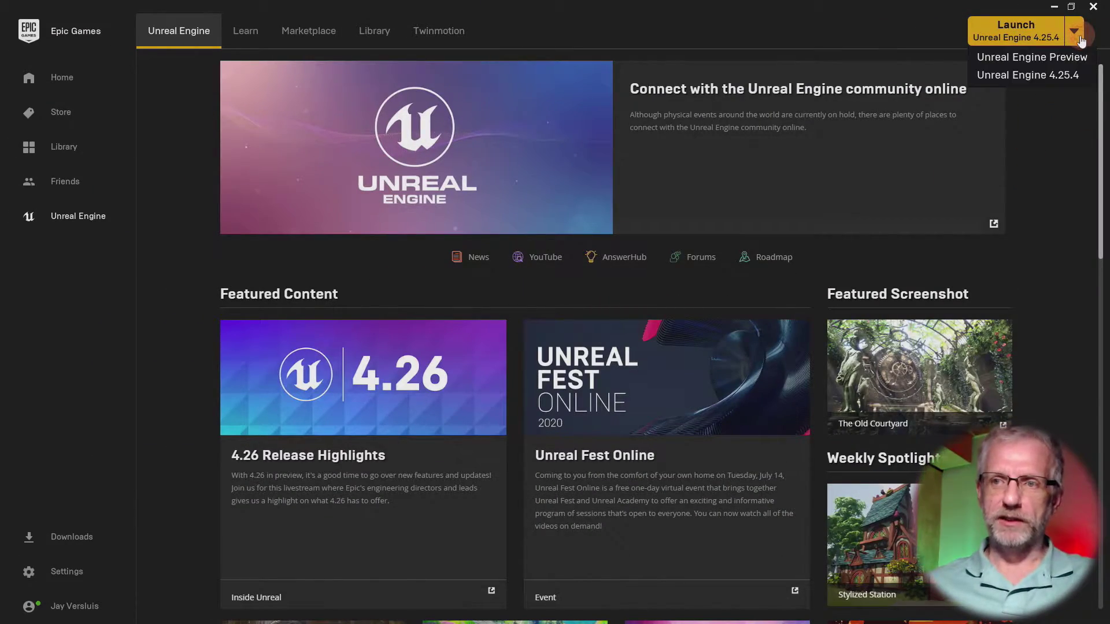
pyautogui.click(1071, 75)
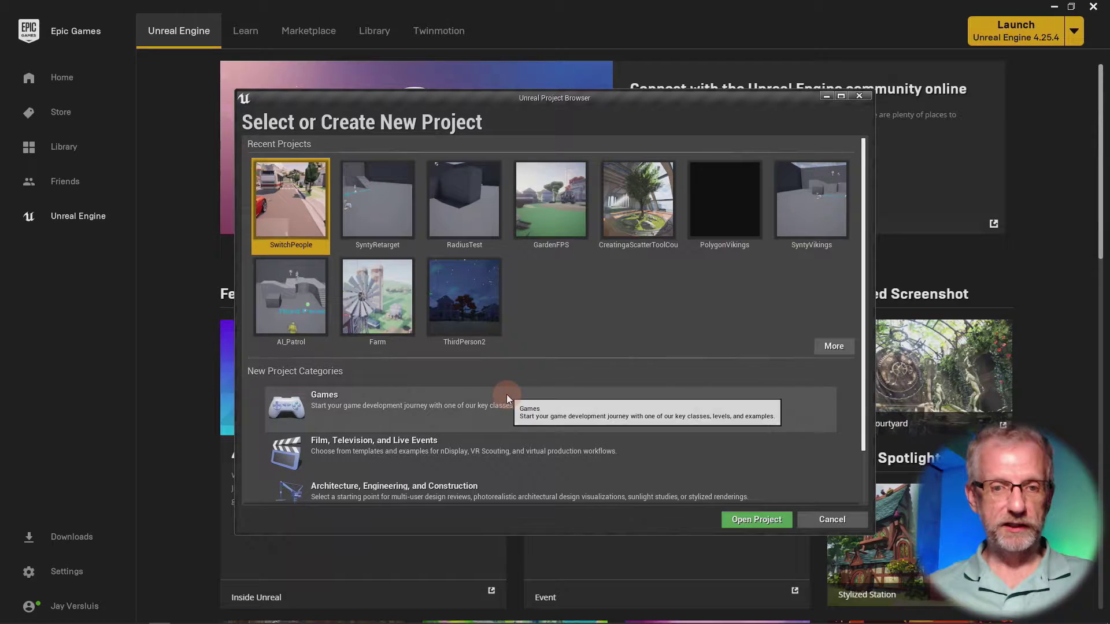
# Start a new Games project based on the Third Person template
pyautogui.click(361, 417)
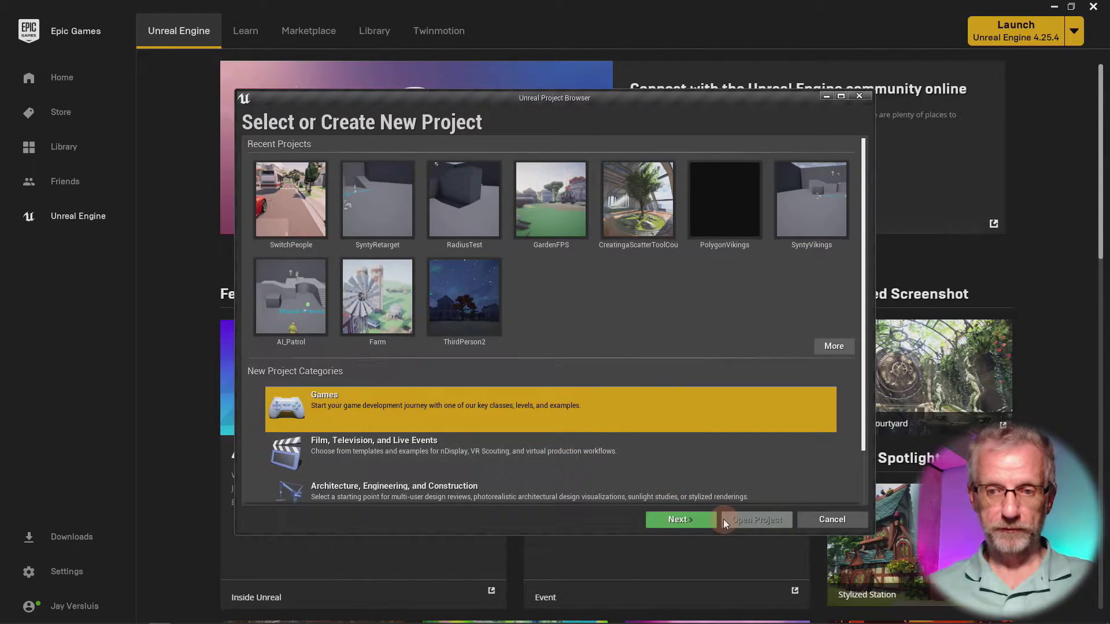
pyautogui.click(703, 518)
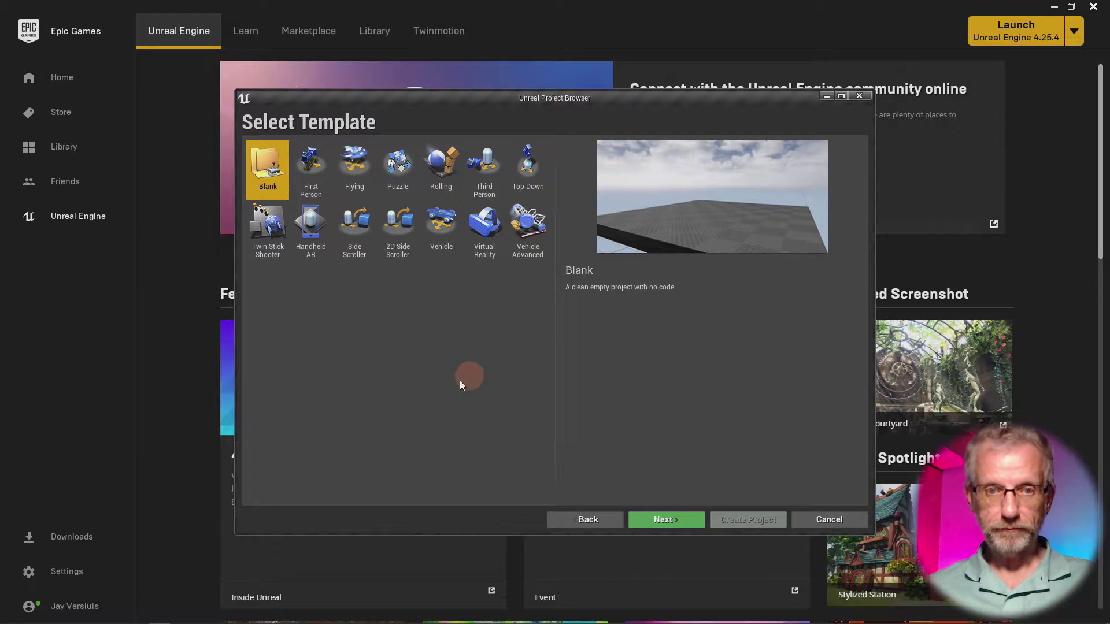
pyautogui.click(489, 169)
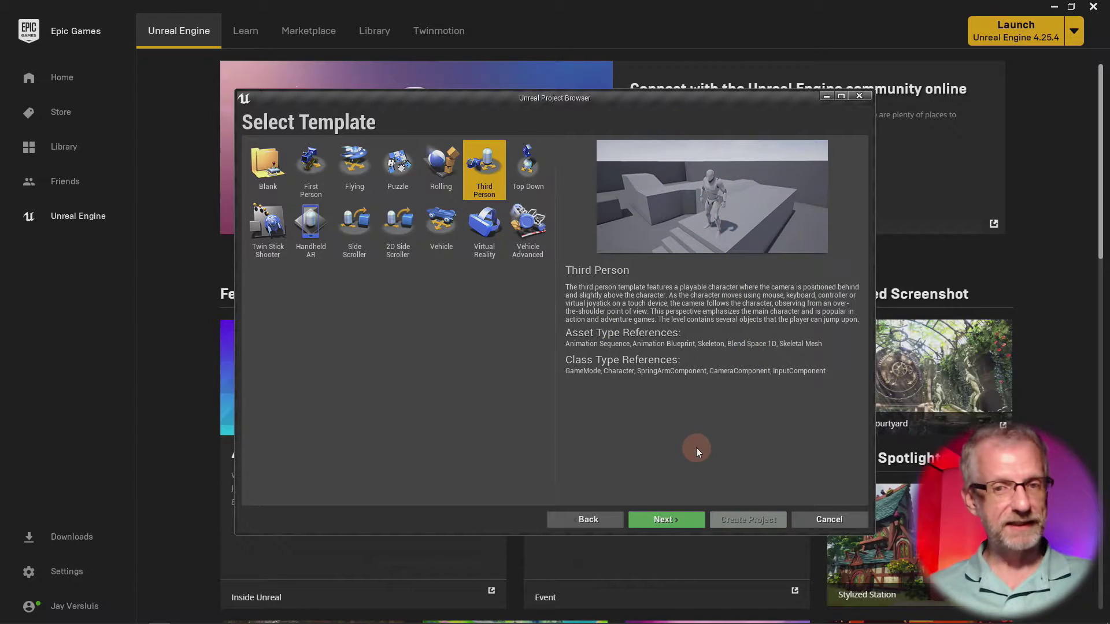
pyautogui.click(685, 519)
# Choose No Starter Content and name the project CharacterSelection
pyautogui.click(622, 269)
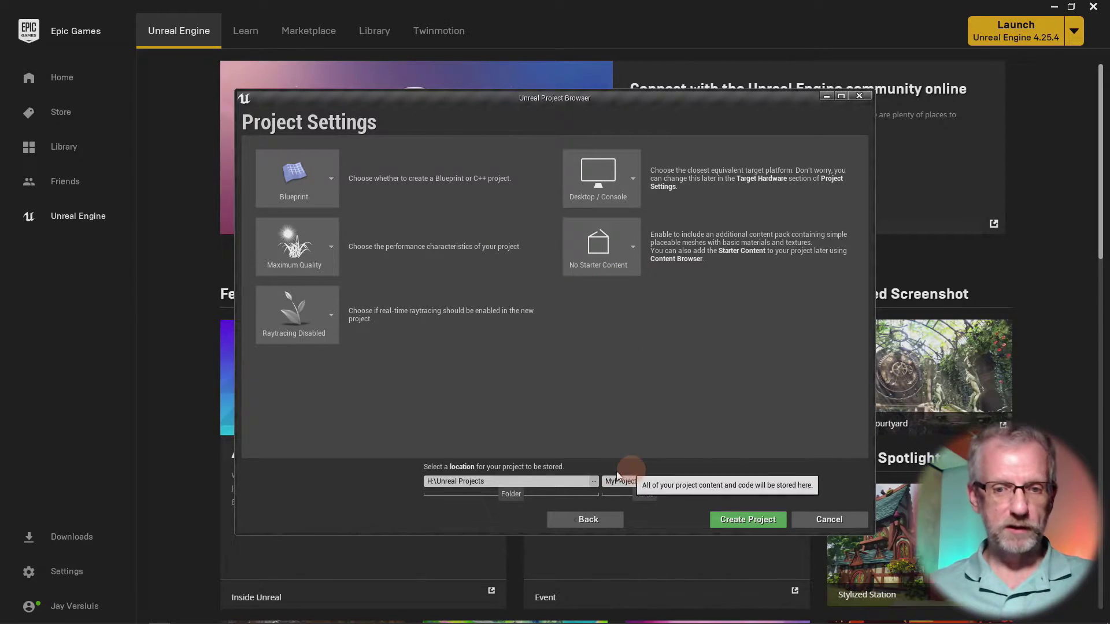
pyautogui.click(648, 481)
pyautogui.doubleClick(647, 481)
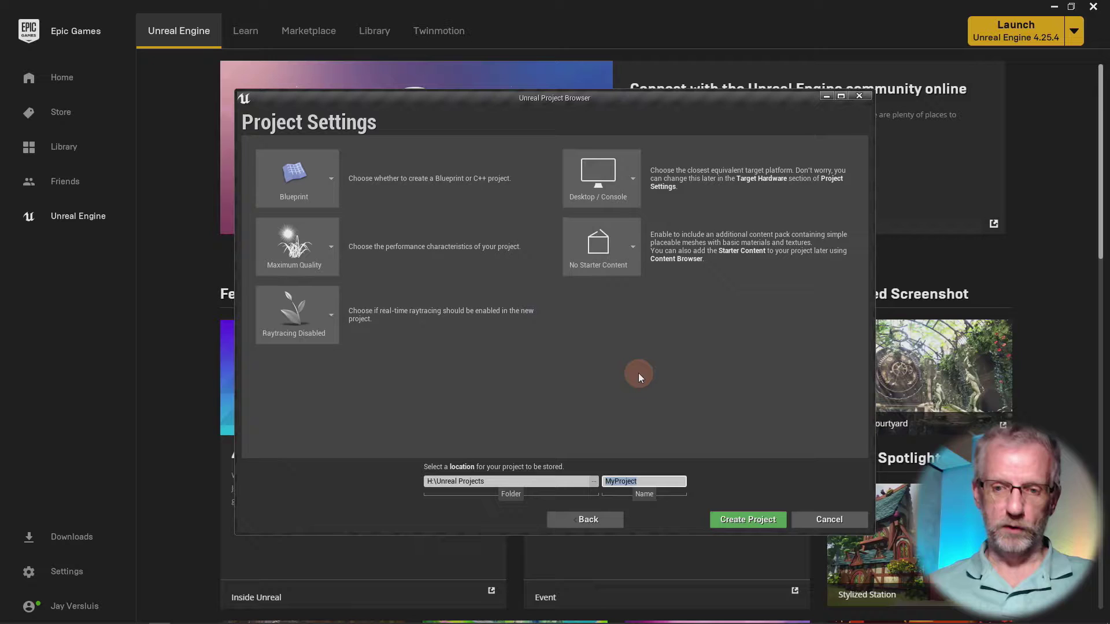
pyautogui.write('Character')
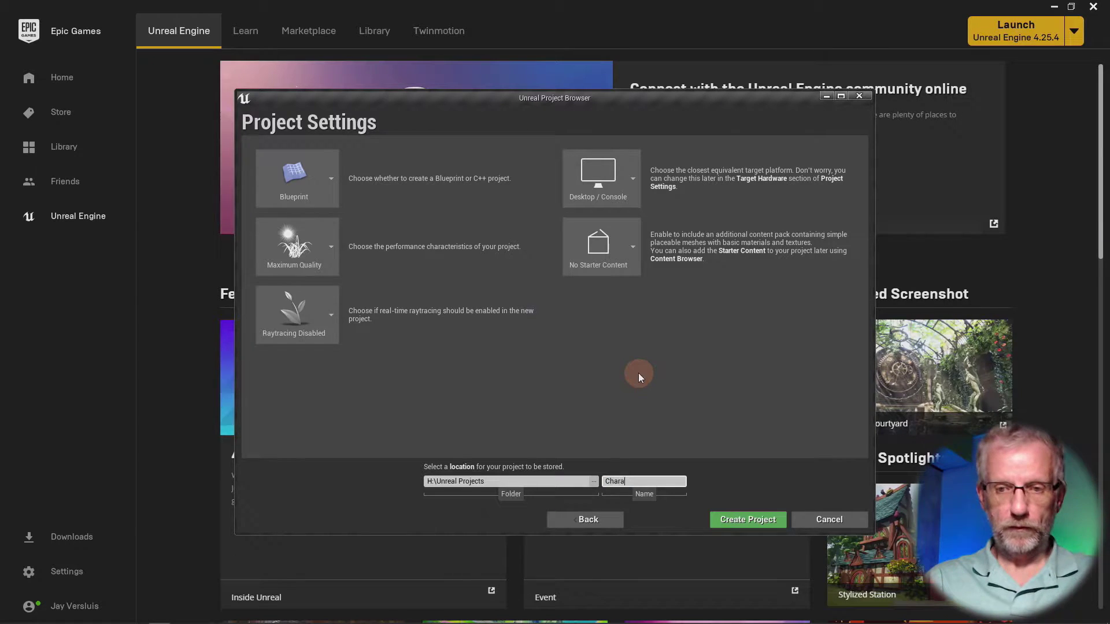
pyautogui.write('Selection')
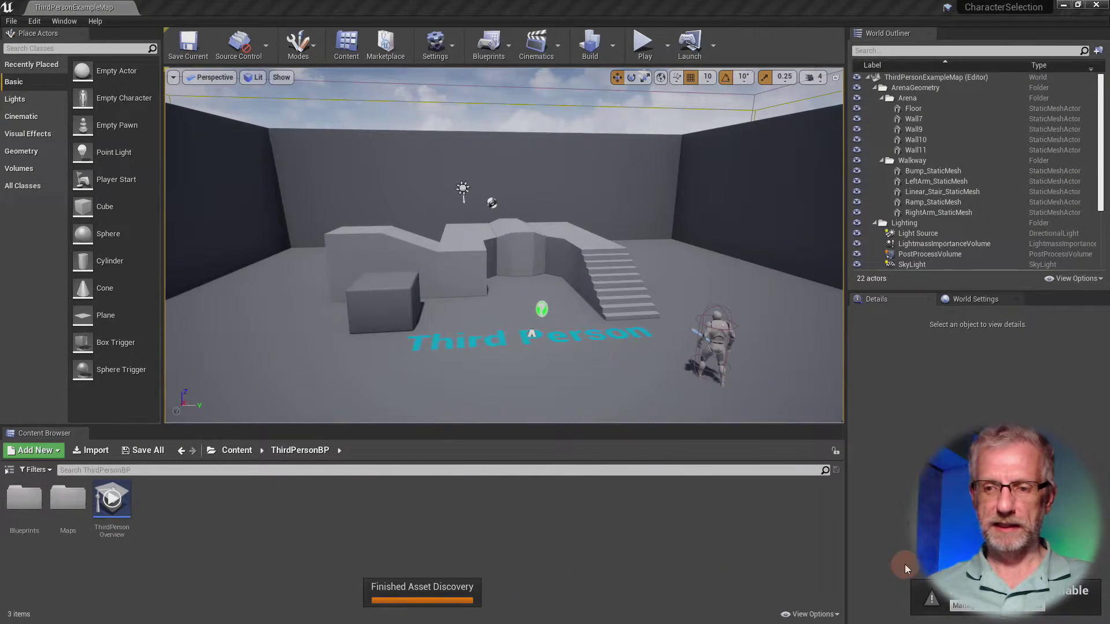
# Create the project and reveal the Content Browser's folder tree
pyautogui.click(650, 499)
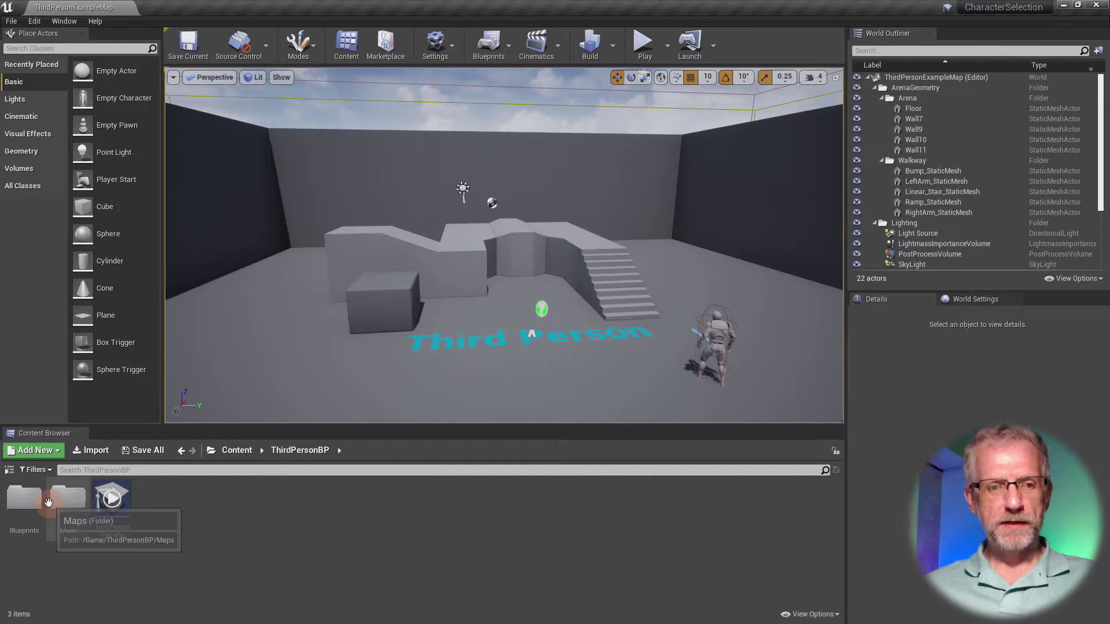
pyautogui.click(10, 471)
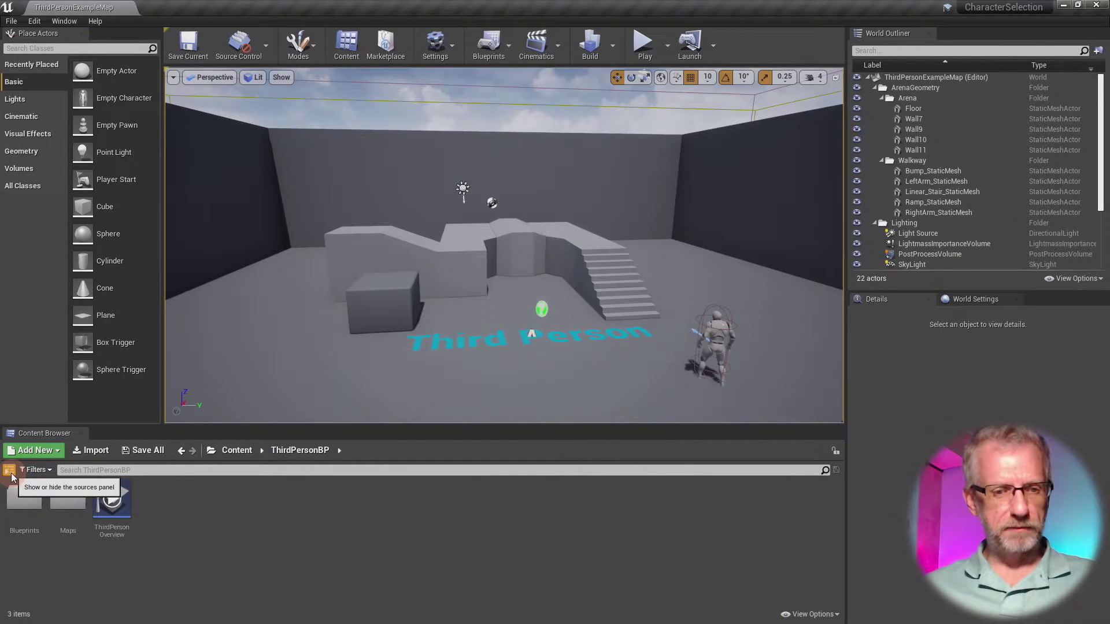
pyautogui.click(10, 471)
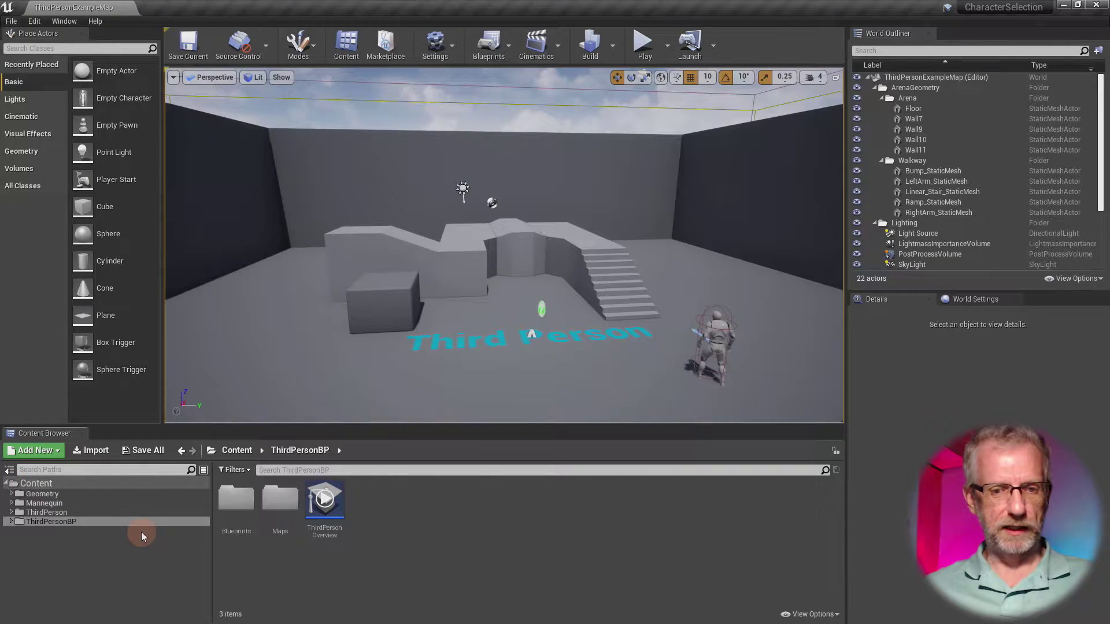
# Enlarge the Content Browser thumbnails, then return to the Epic Games Launcher
pyautogui.click(590, 547)
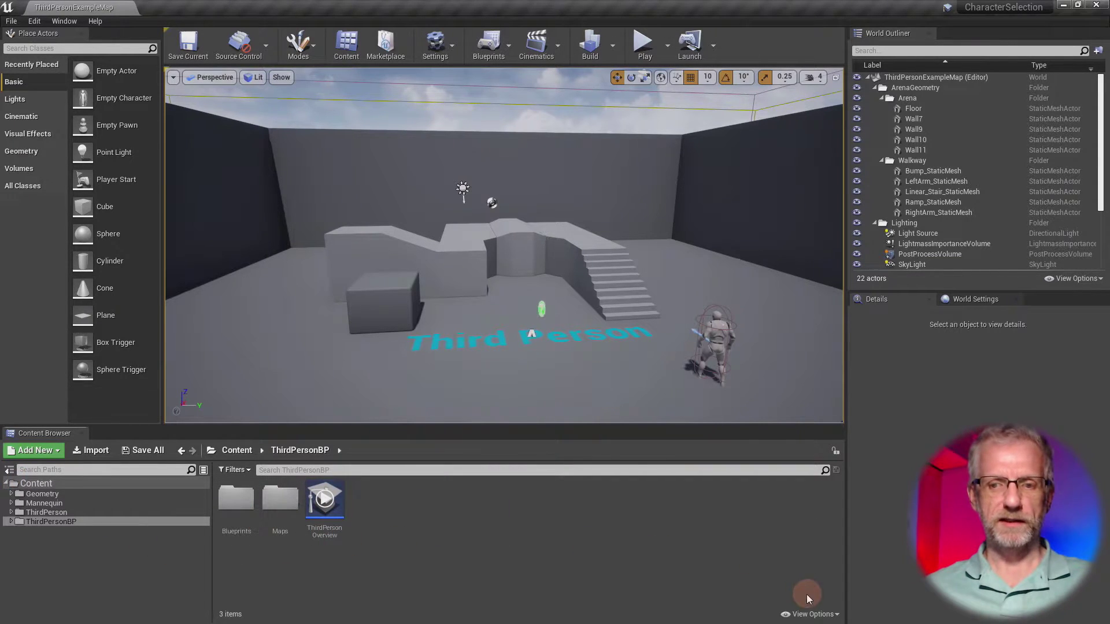
pyautogui.click(811, 614)
pyautogui.moveTo(821, 575); pyautogui.dragTo(828, 576)
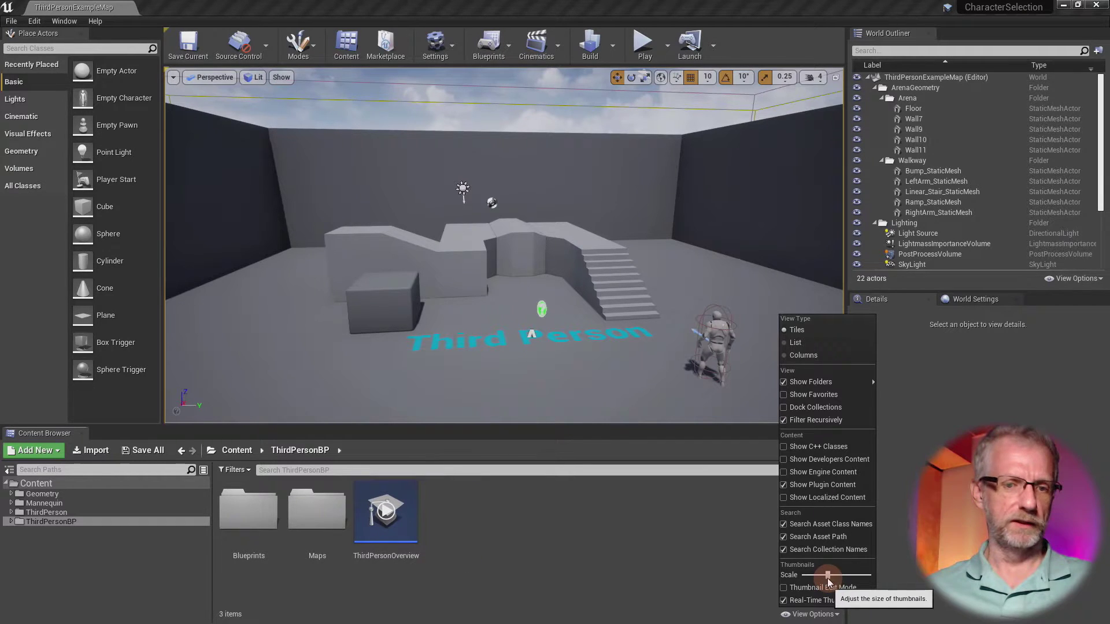
pyautogui.click(609, 560)
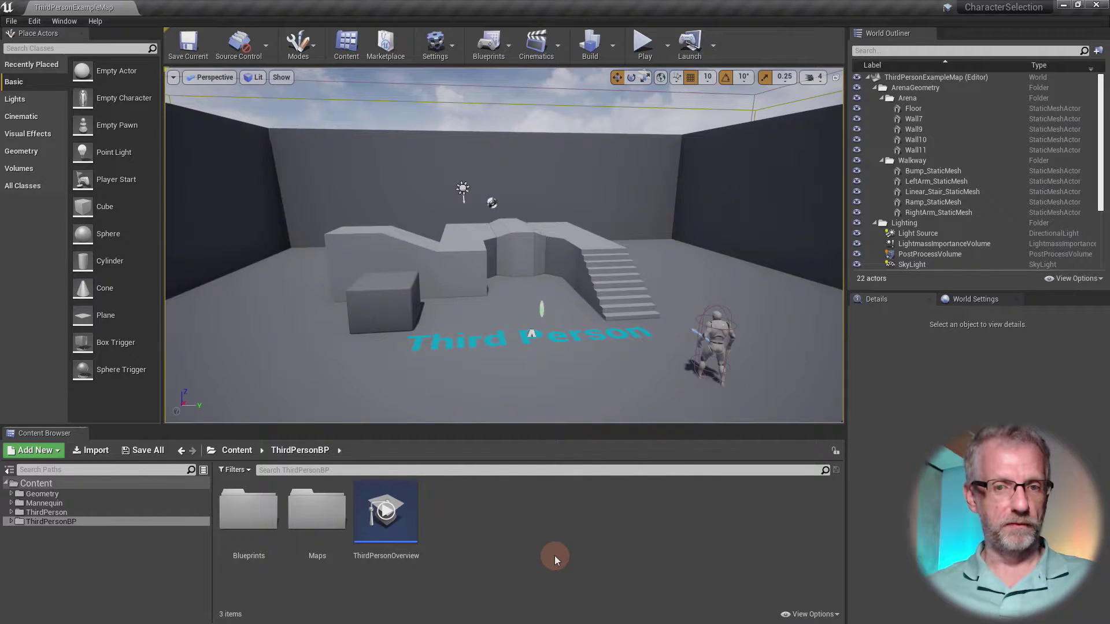
pyautogui.hotkey('alt', 'Tab')
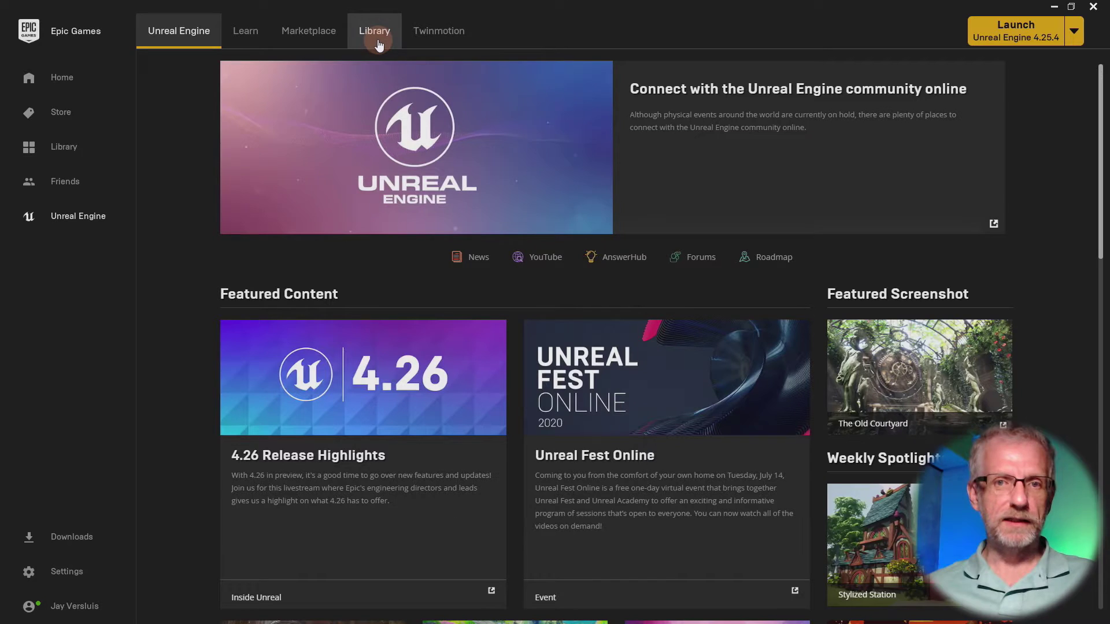
# Search the Library vault for 'pol' and choose Add To Project on POLYGON - City Pack
pyautogui.click(377, 35)
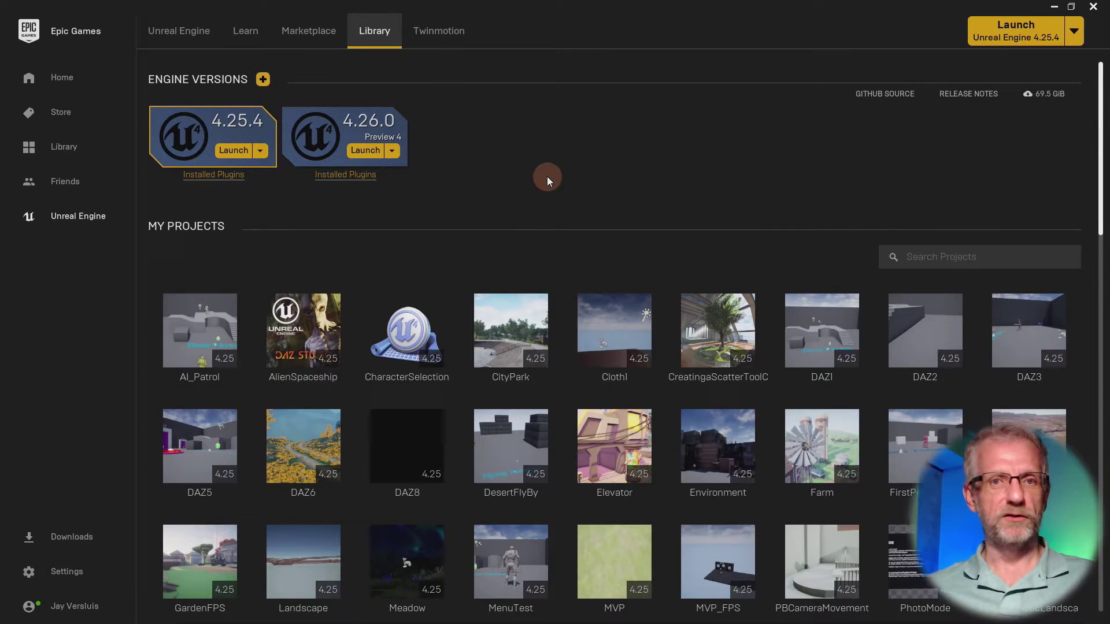
pyautogui.scroll(-4, 547, 176)
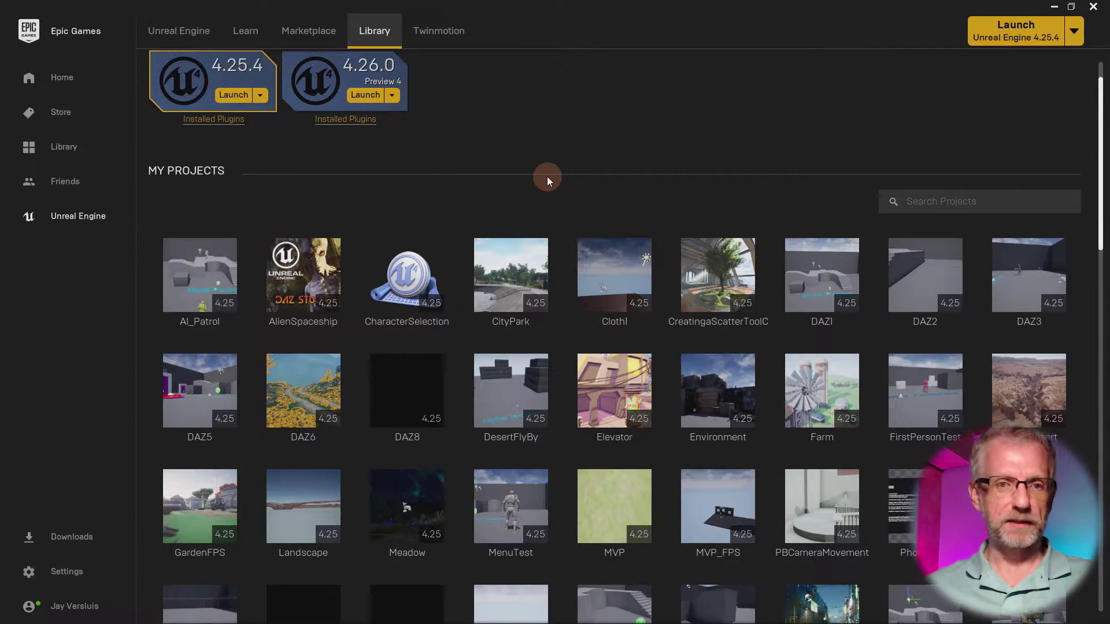
pyautogui.scroll(-12, 547, 176)
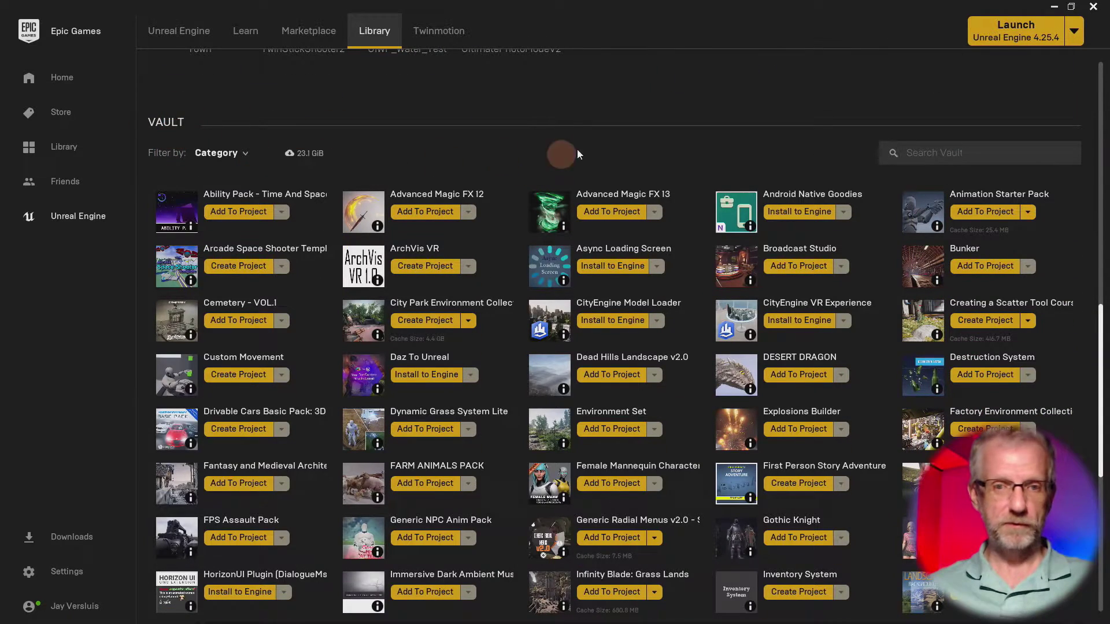
pyautogui.click(981, 154)
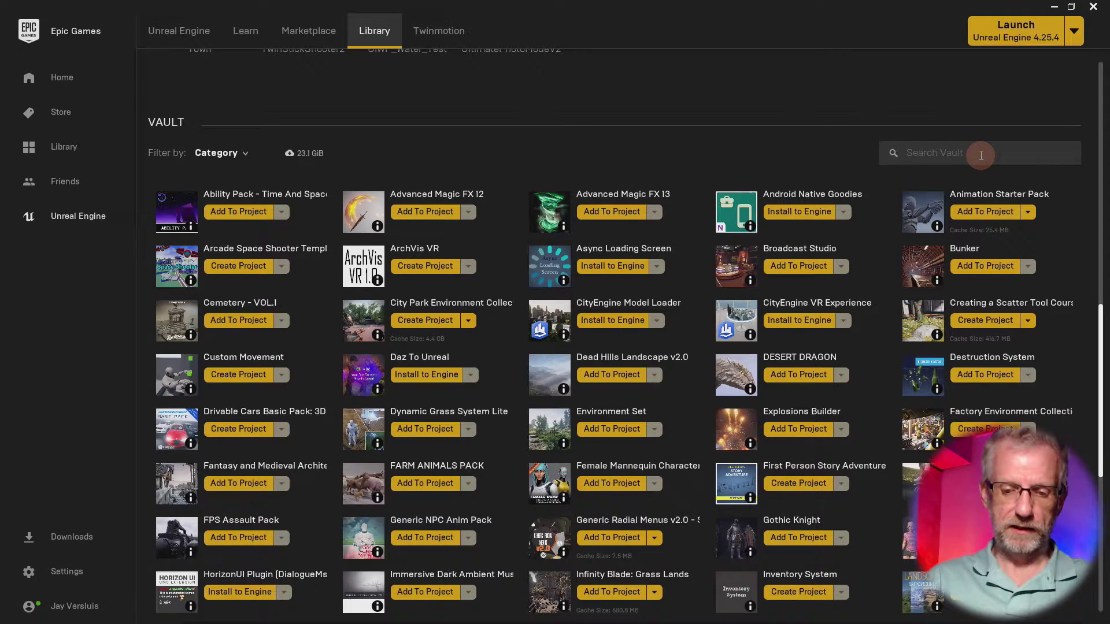
pyautogui.write('pol')
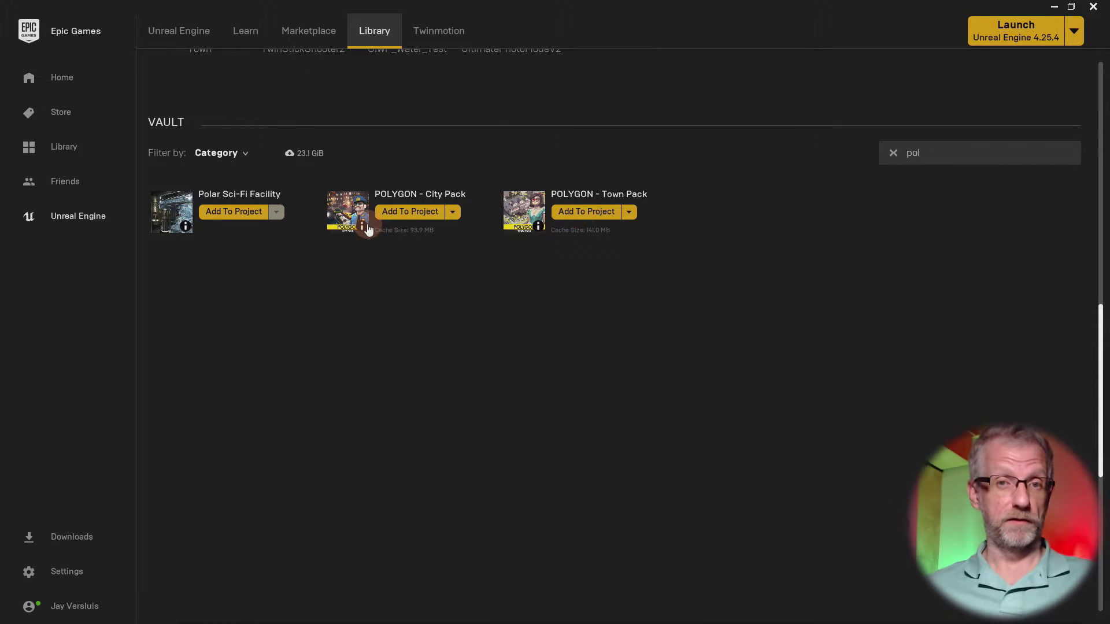
pyautogui.click(426, 213)
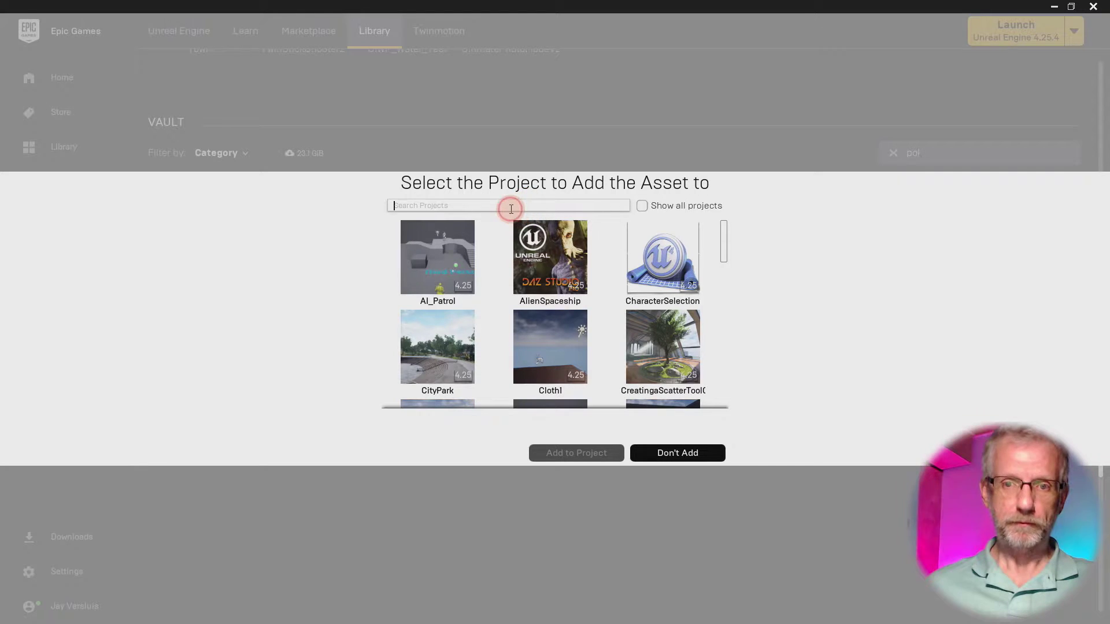
# Pick CharacterSelection (found by searching 'cha') as the City Pack's target and add it
pyautogui.click(511, 207)
pyautogui.write('cha')
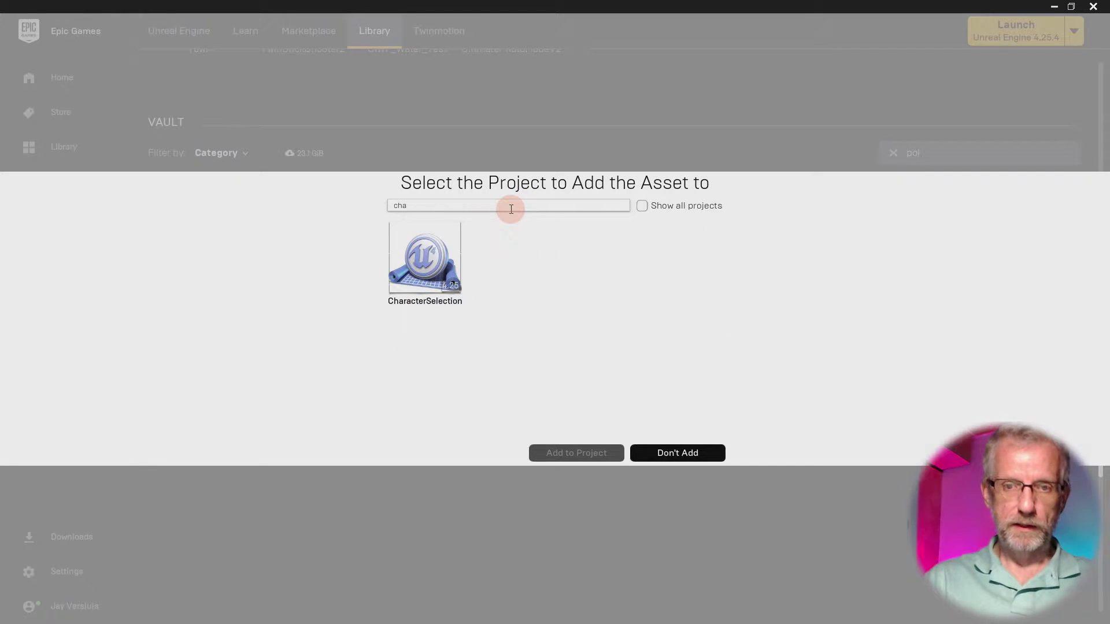
pyautogui.click(425, 262)
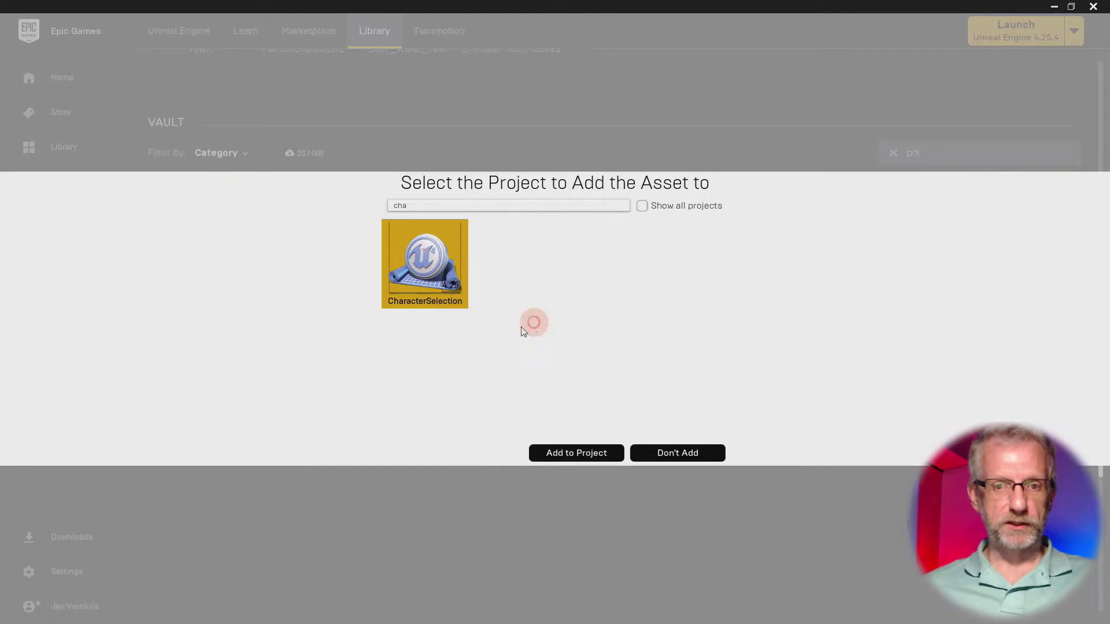
pyautogui.click(598, 452)
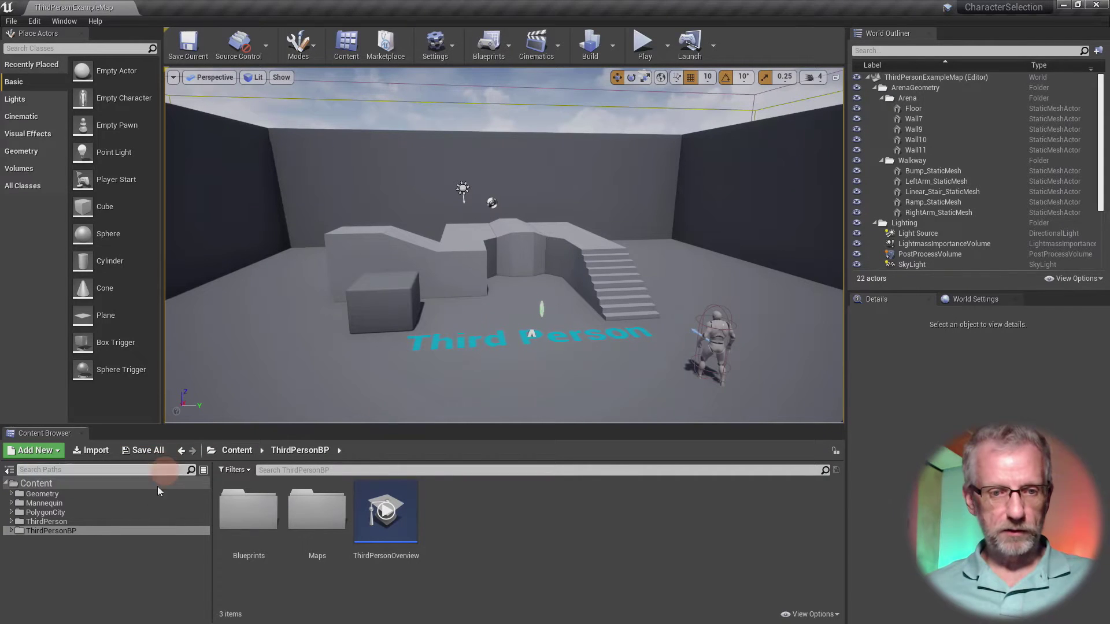
# Open the PolygonCity folder and bring up its right-click context menu
pyautogui.click(82, 513)
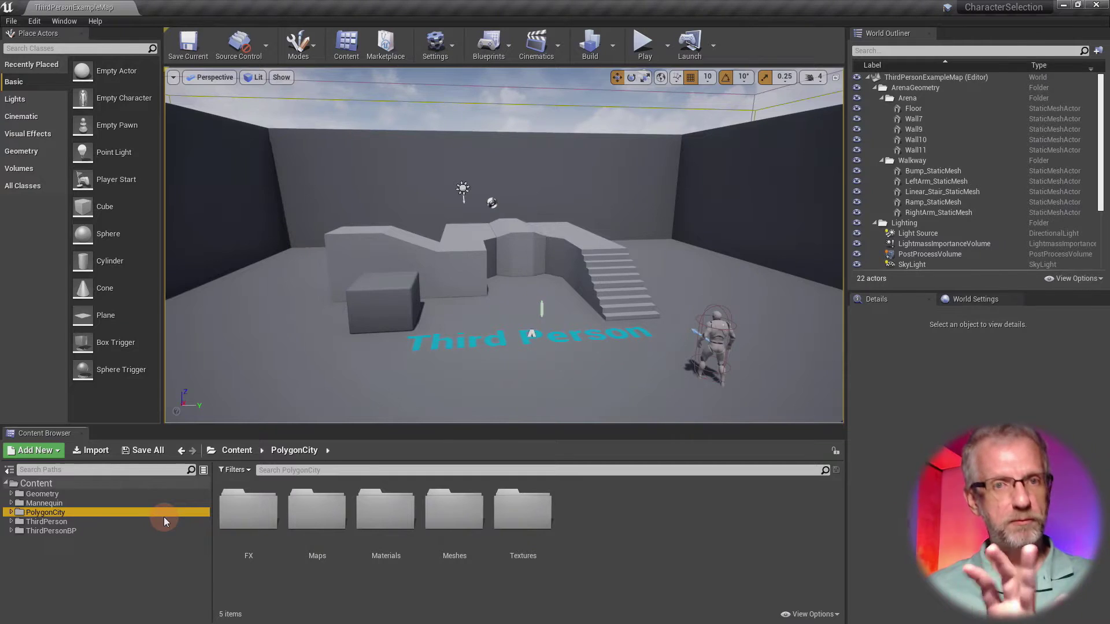
pyautogui.rightClick(132, 514)
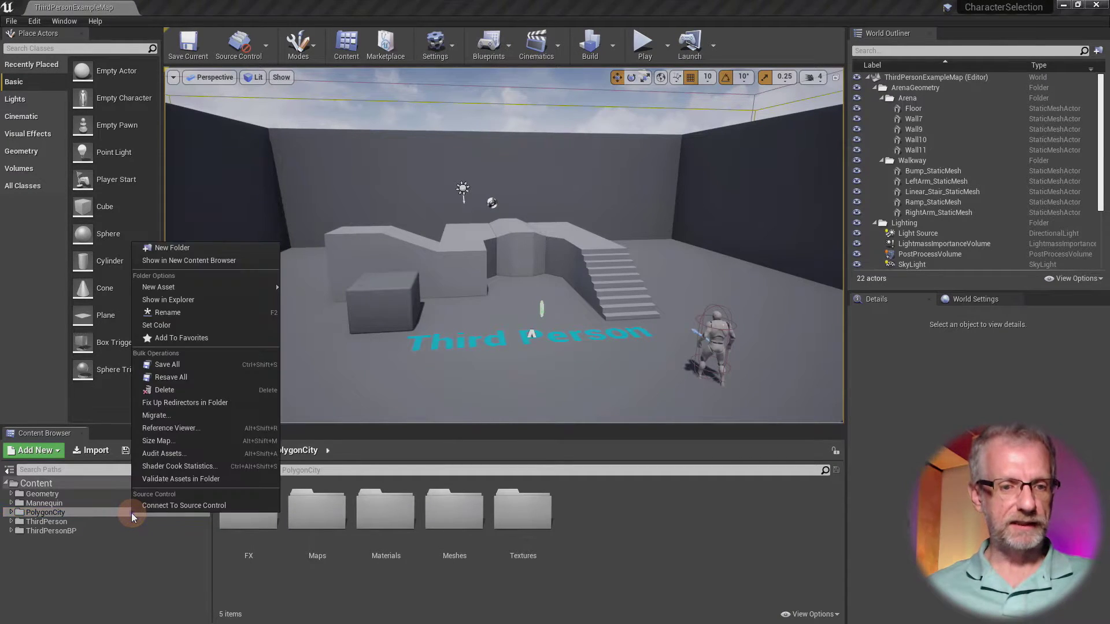
# Run Migrate on PolygonCity, accept the asset report, and cancel the destination chooser
pyautogui.click(201, 418)
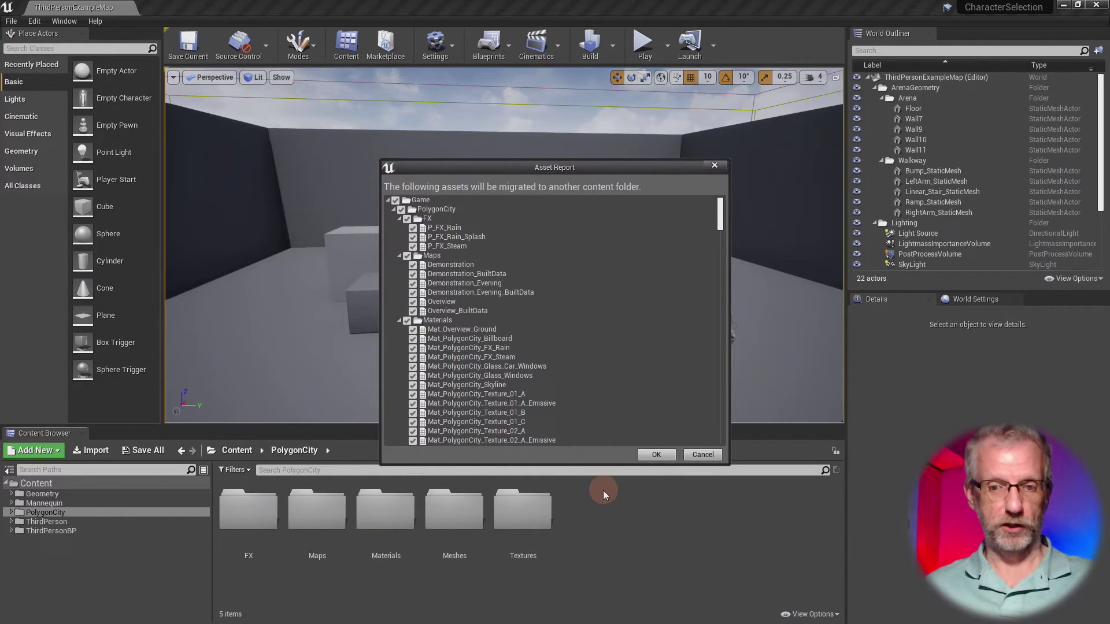
pyautogui.click(657, 456)
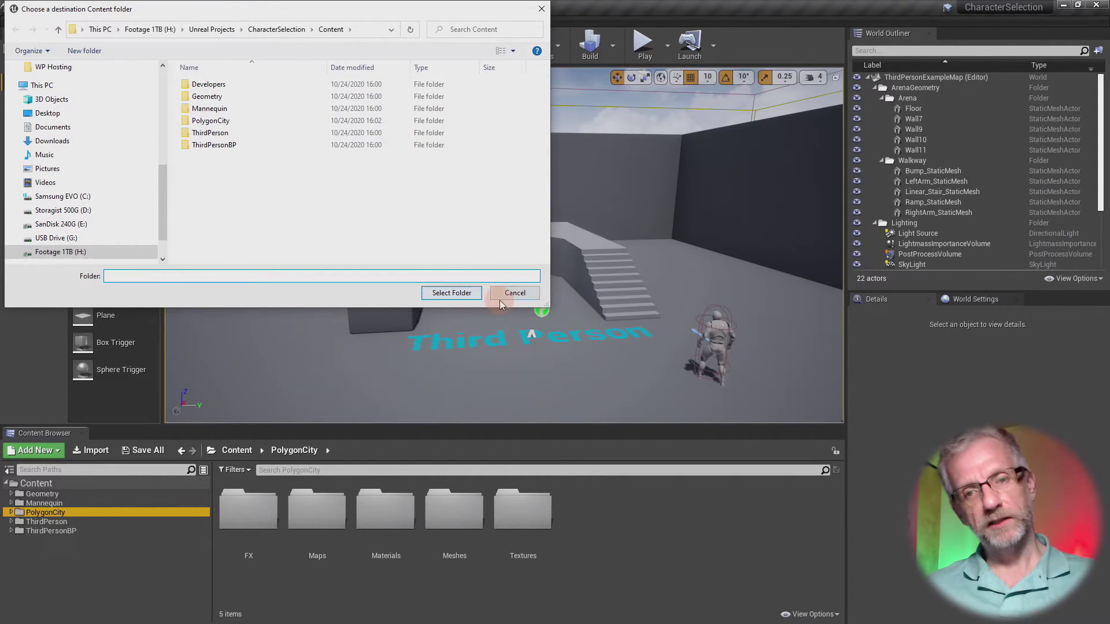
pyautogui.click(510, 301)
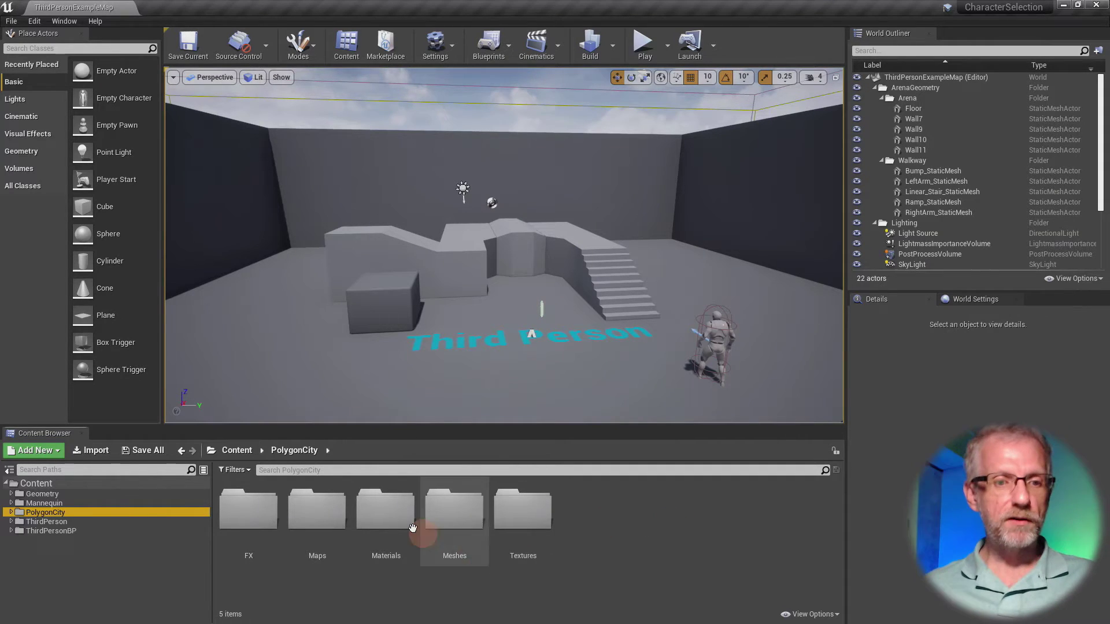
pyautogui.doubleClick(68, 515)
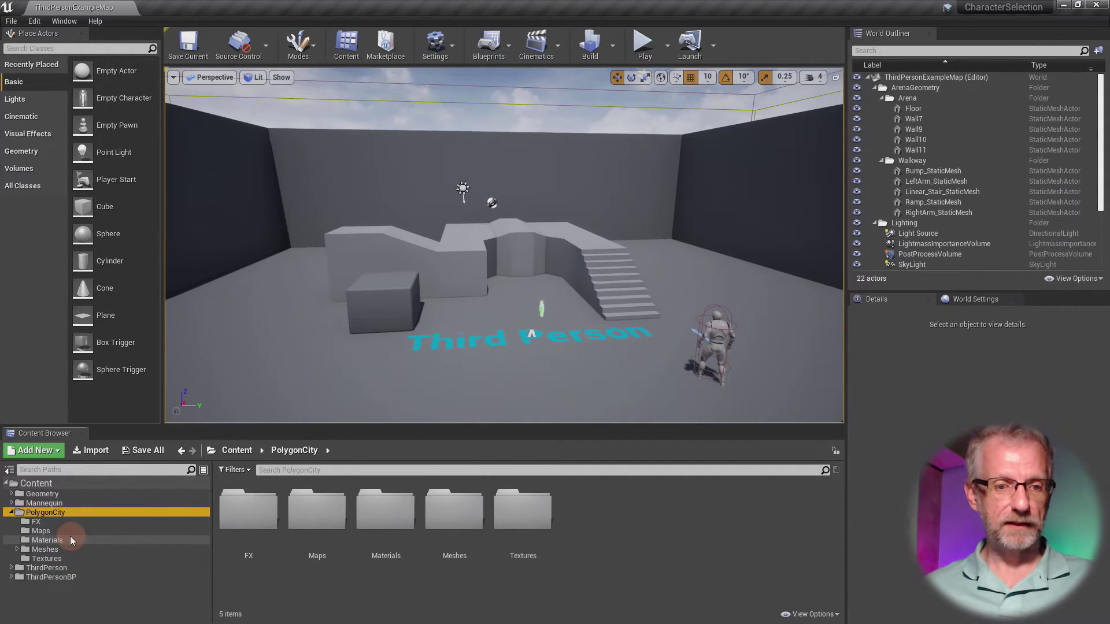
pyautogui.click(68, 541)
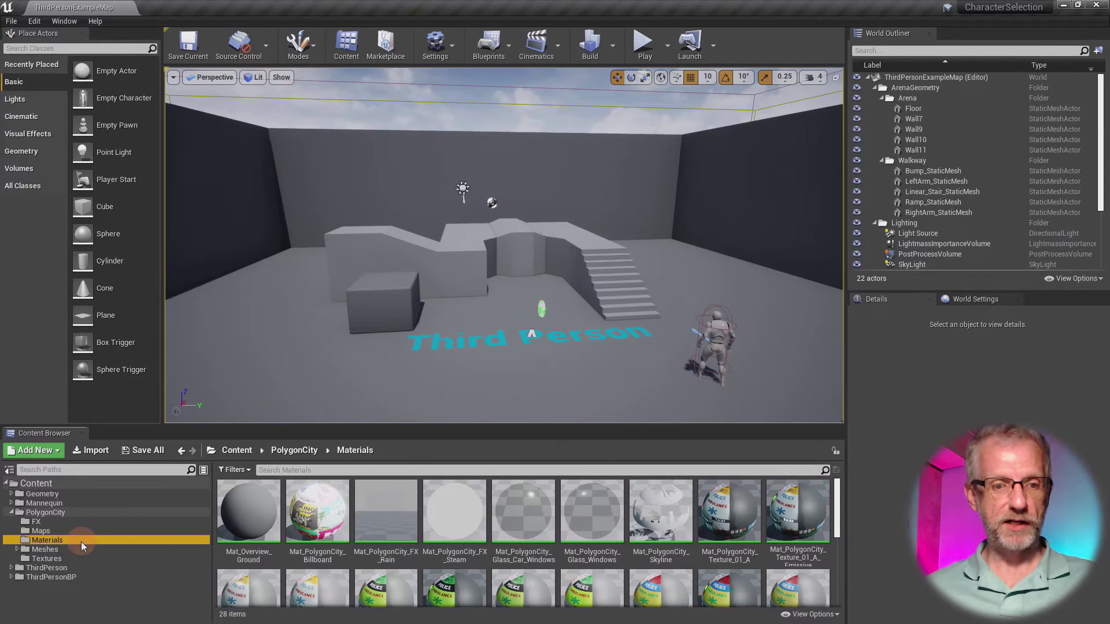
pyautogui.click(82, 549)
pyautogui.doubleClick(317, 517)
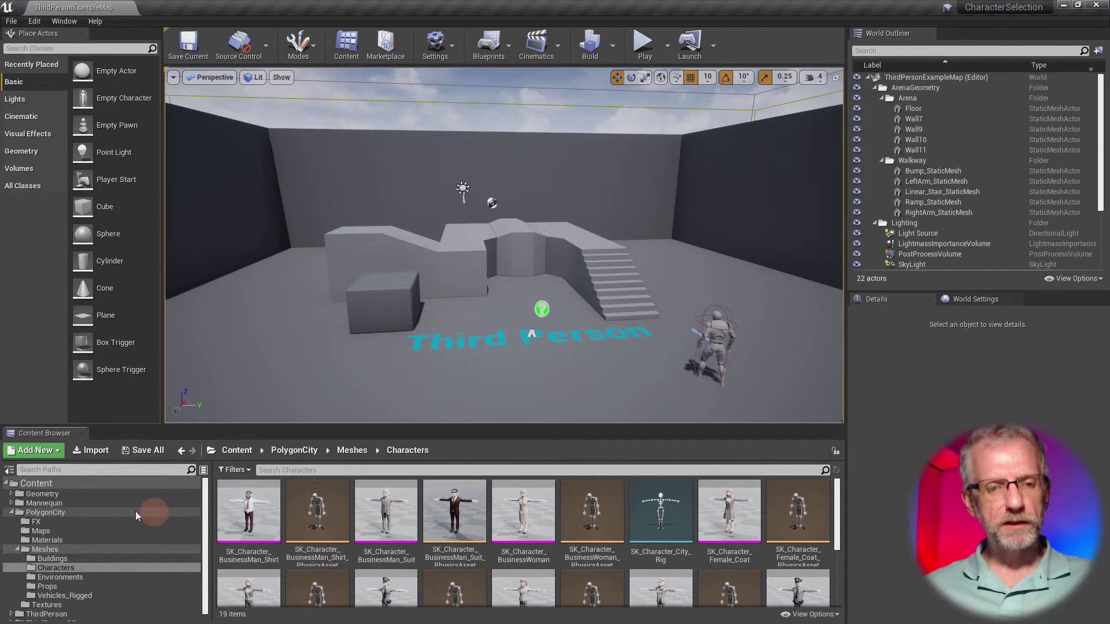
pyautogui.click(12, 513)
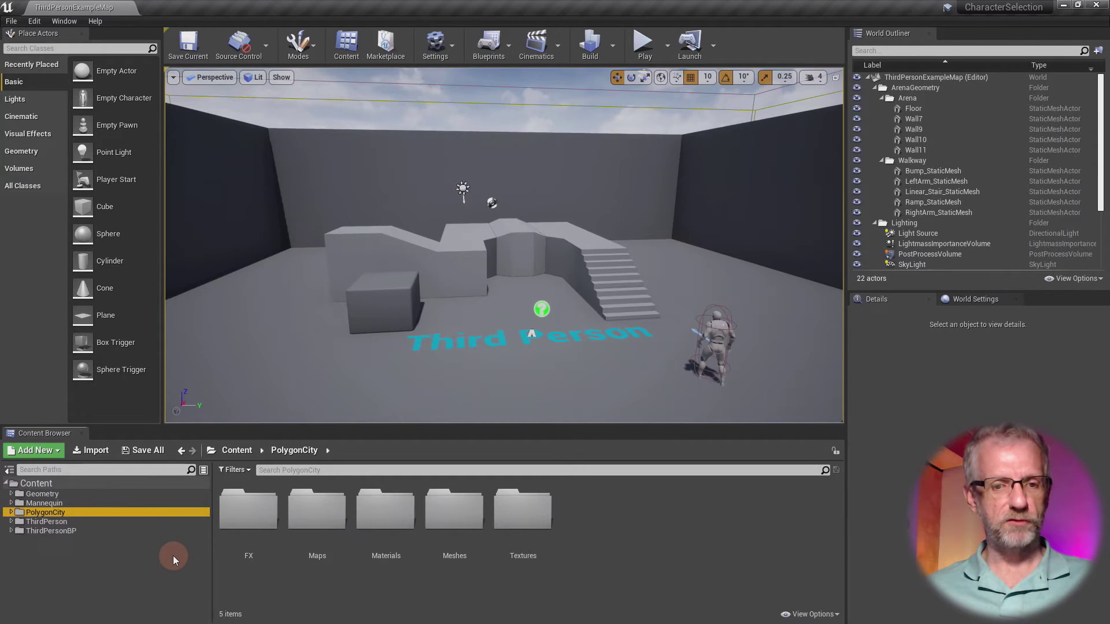
# Browse the Geometry, Mannequin and ThirdPerson folders, ending in ThirdPersonBP
pyautogui.click(102, 496)
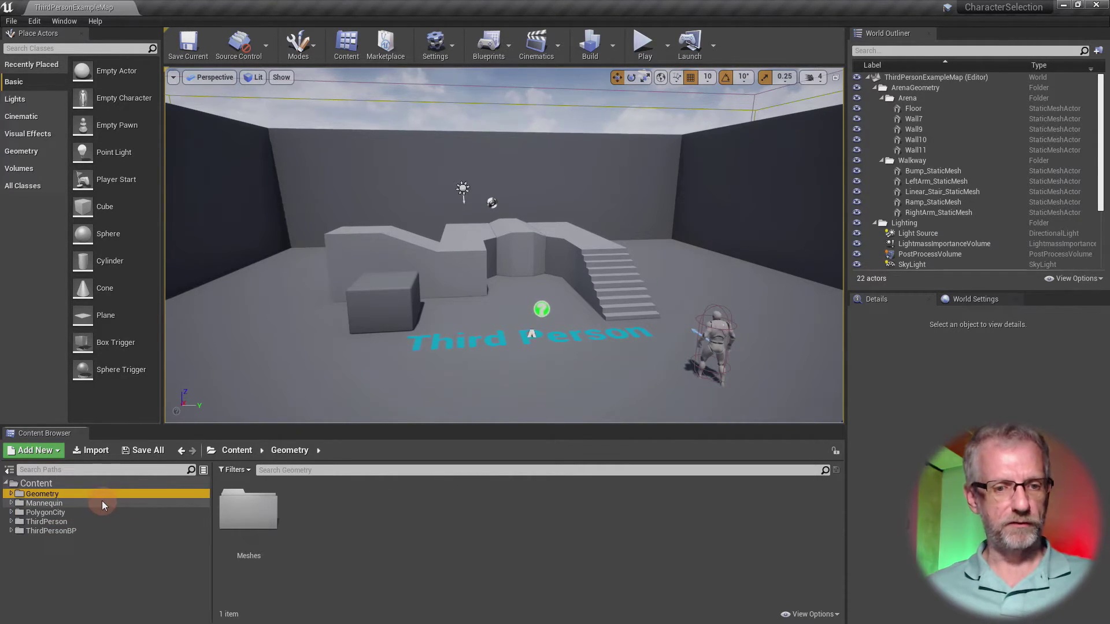
pyautogui.click(102, 500)
pyautogui.click(99, 522)
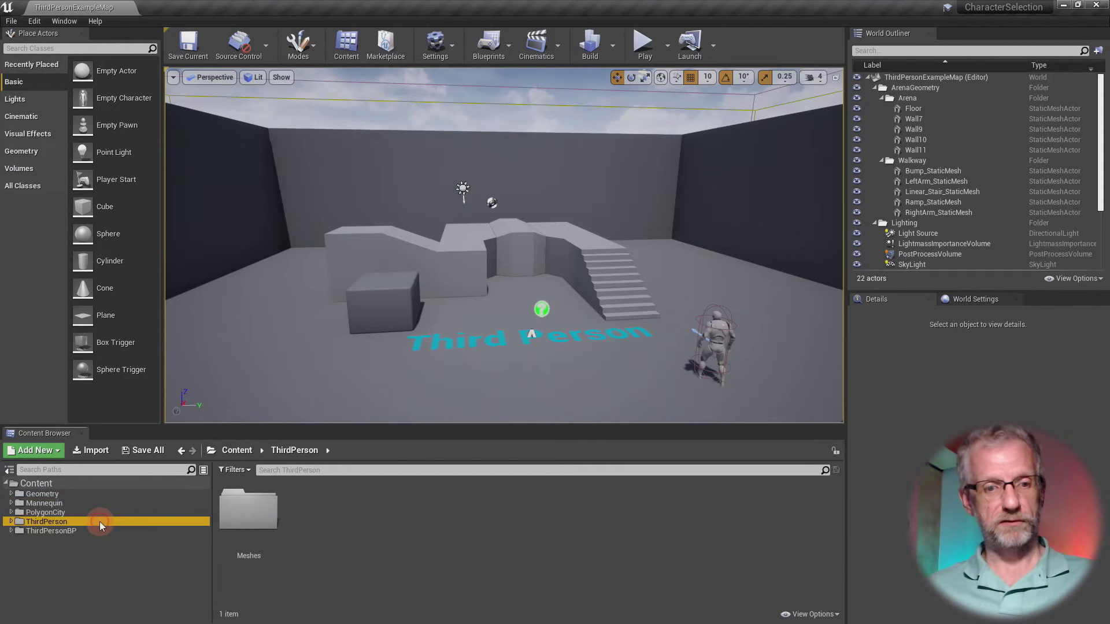
pyautogui.click(99, 531)
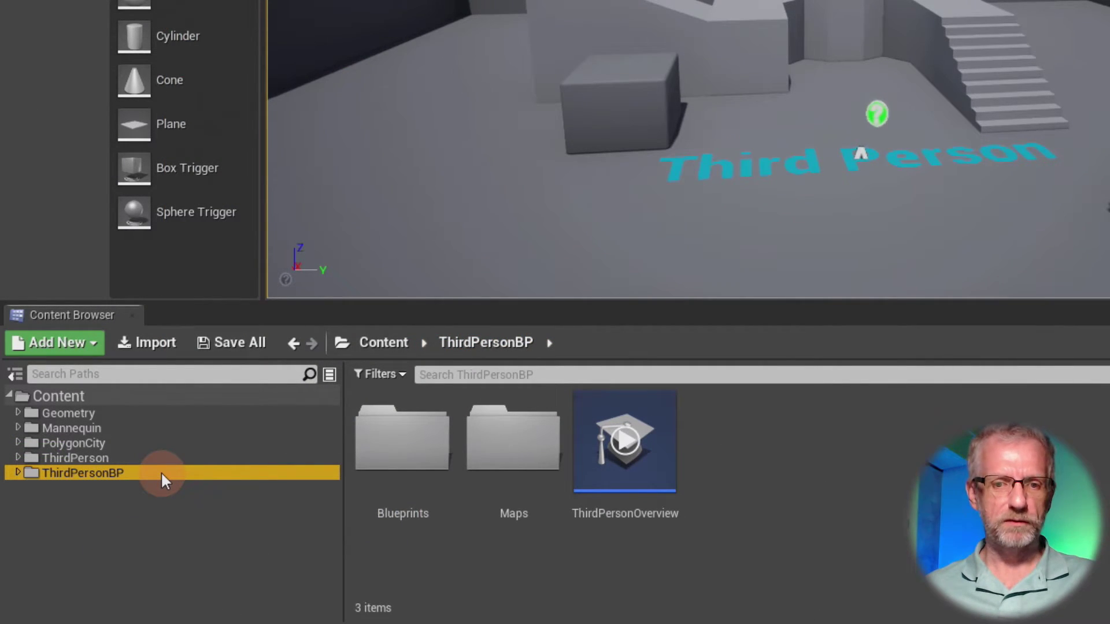
# Move the Geometry folder's Meshes subfolder into ThirdPersonBP
pyautogui.click(176, 411)
pyautogui.doubleClick(175, 412)
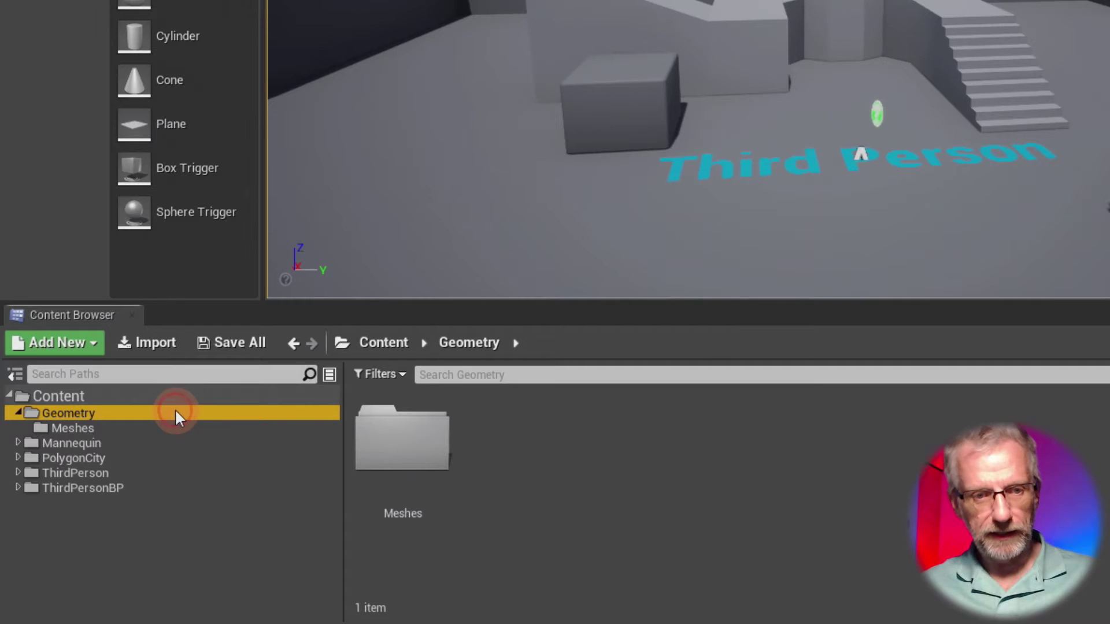
pyautogui.click(144, 427)
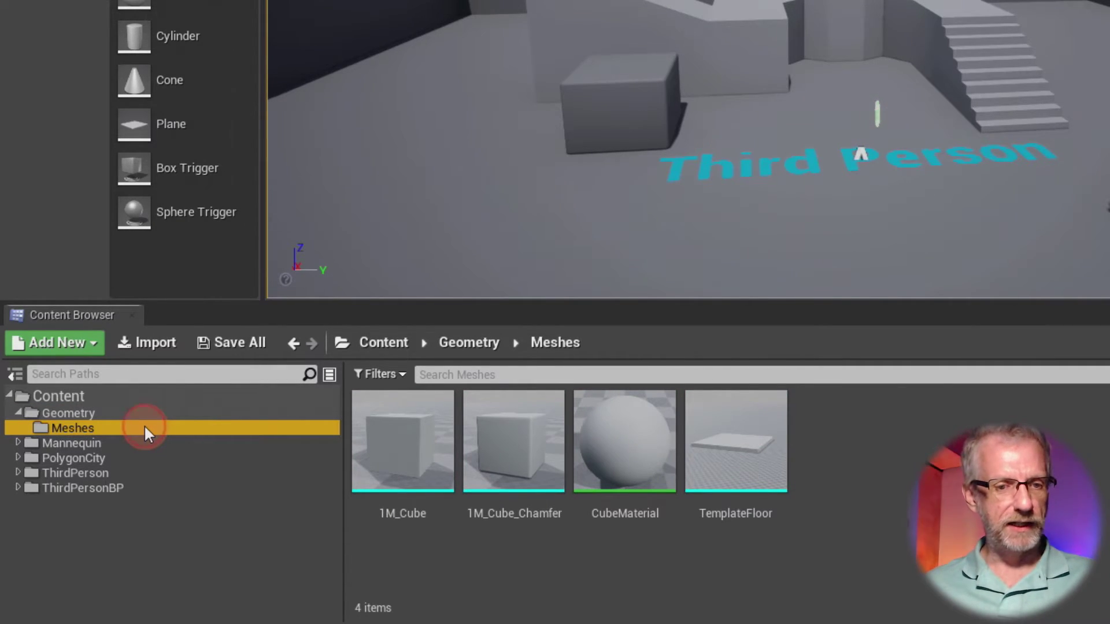
pyautogui.moveTo(144, 428); pyautogui.dragTo(140, 484)
pyautogui.click(150, 504)
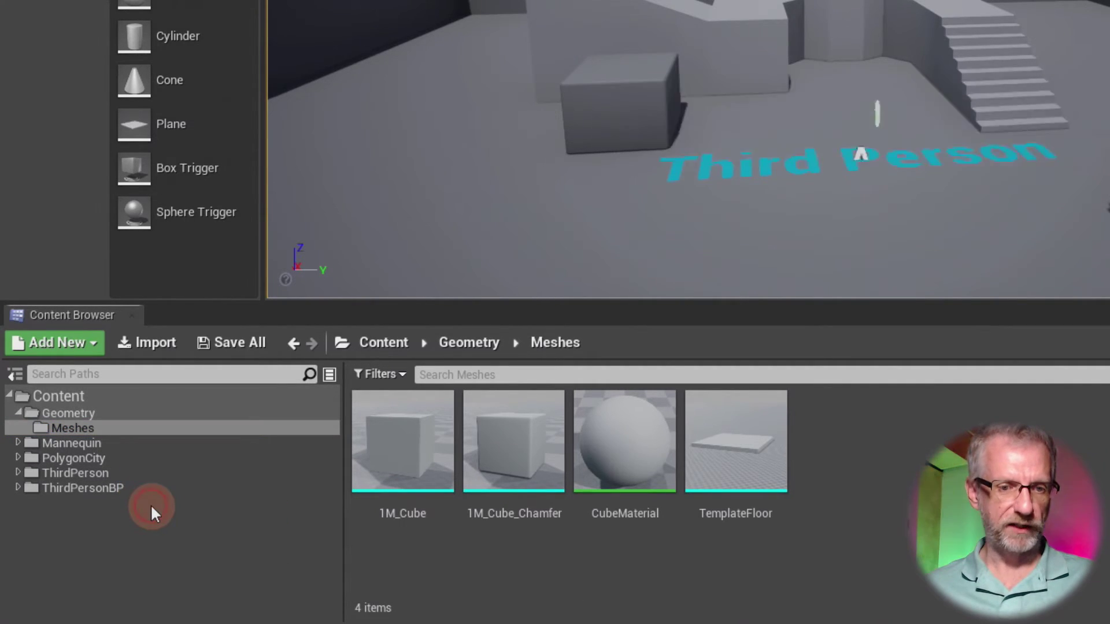
# Force-delete the emptied Geometry folder from Content
pyautogui.click(129, 411)
pyautogui.press('Delete')
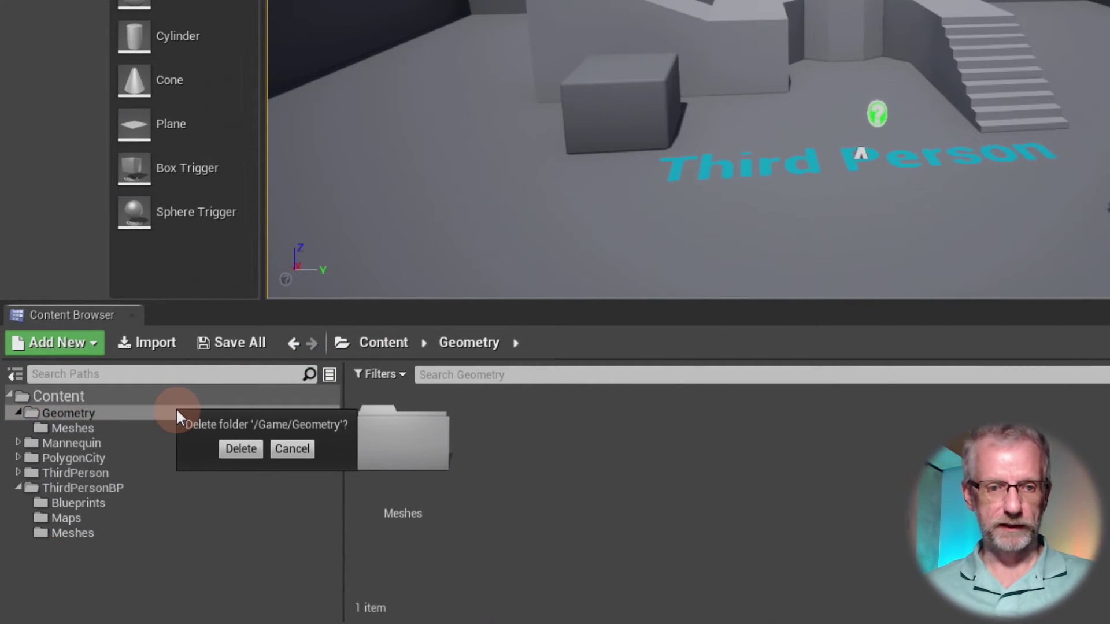
pyautogui.click(228, 445)
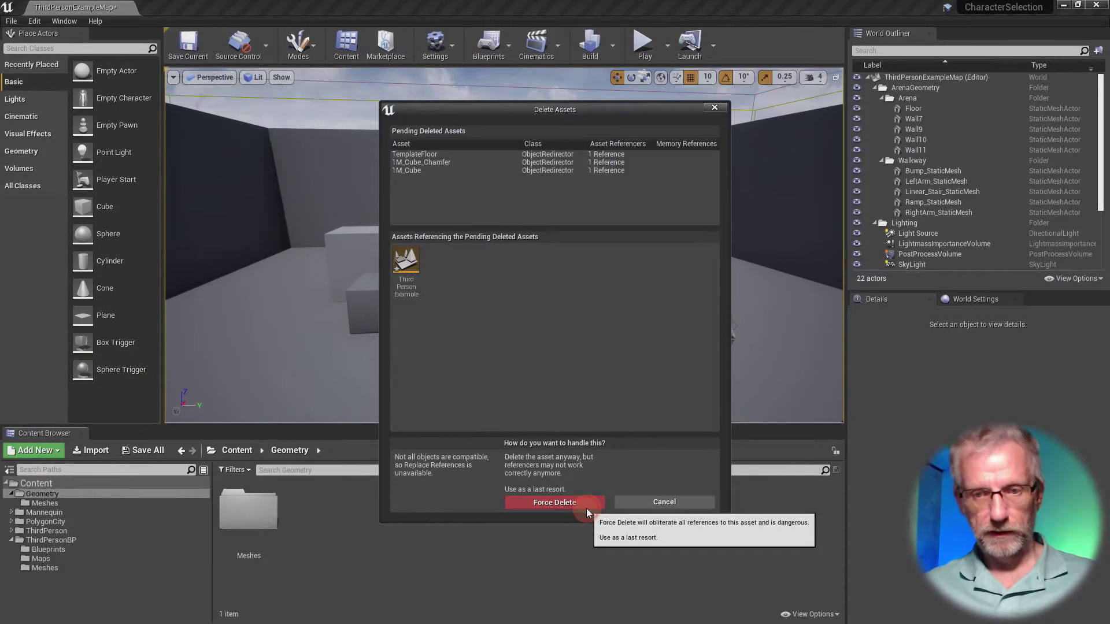
pyautogui.click(948, 434)
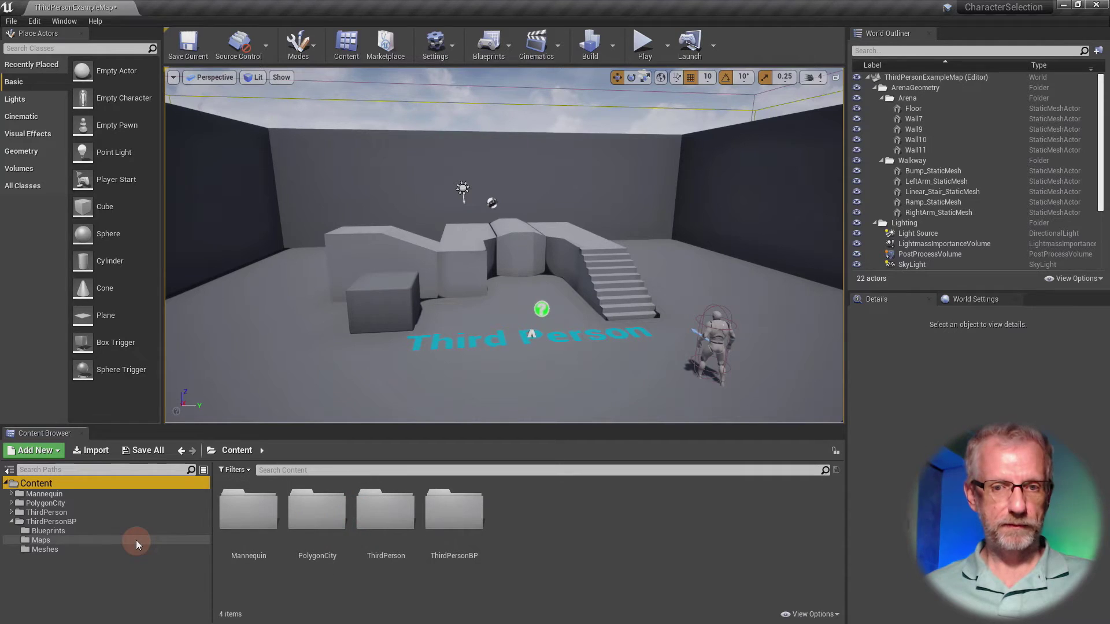
# Move all six ThirdPerson/Meshes assets, including Bump_StaticMesh, into ThirdPersonBP/Meshes
pyautogui.click(86, 513)
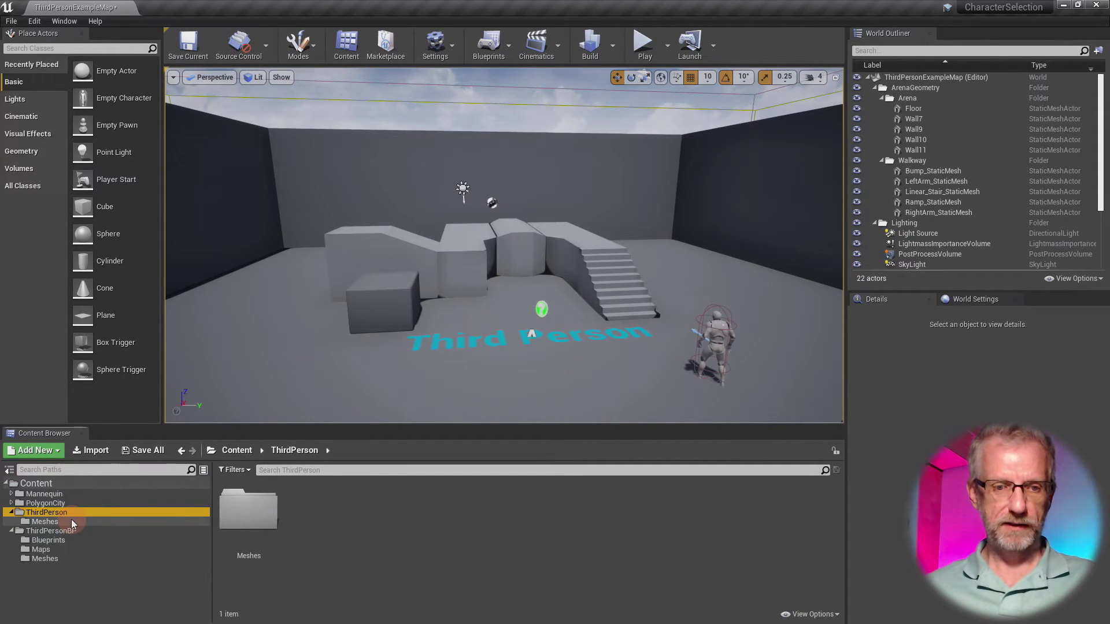
pyautogui.click(91, 521)
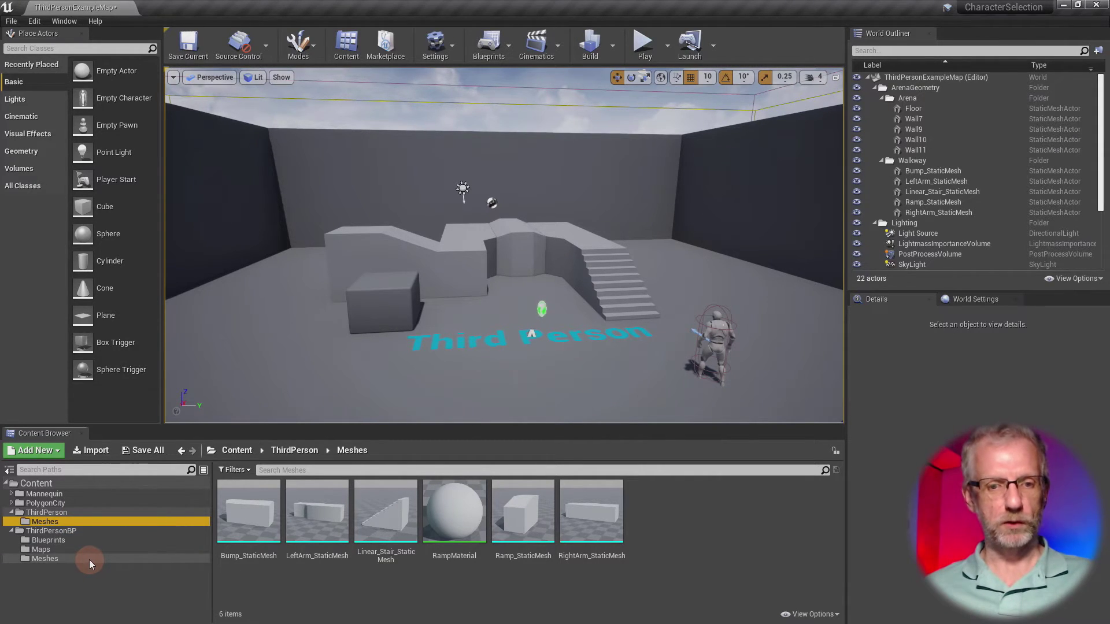
pyautogui.click(250, 517)
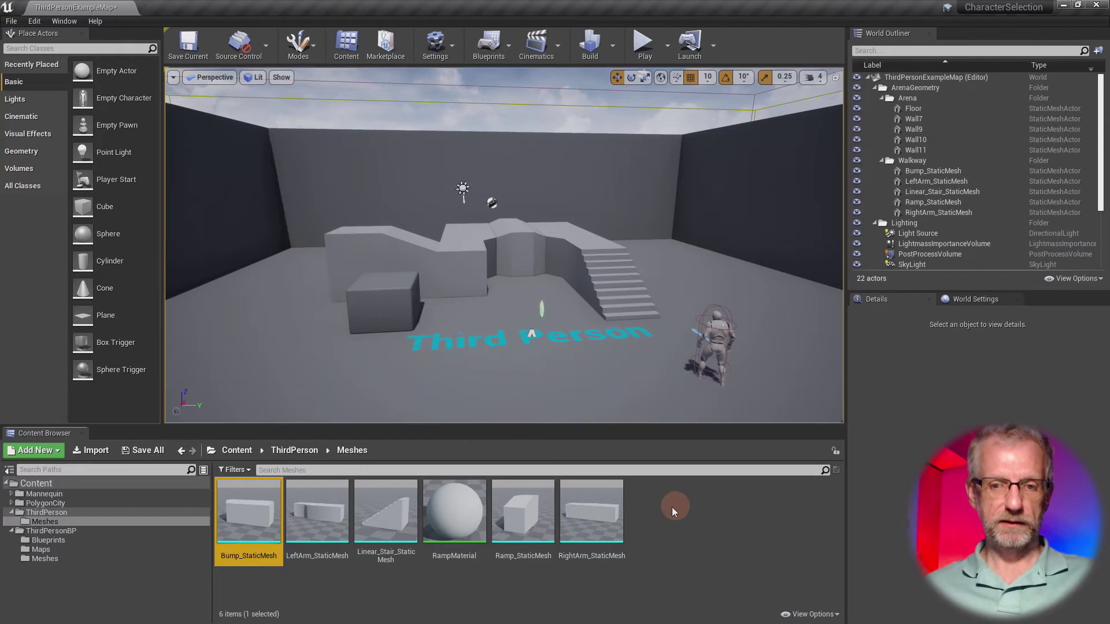
pyautogui.keyDown('shift'); pyautogui.click(609, 510); pyautogui.keyUp('shift')
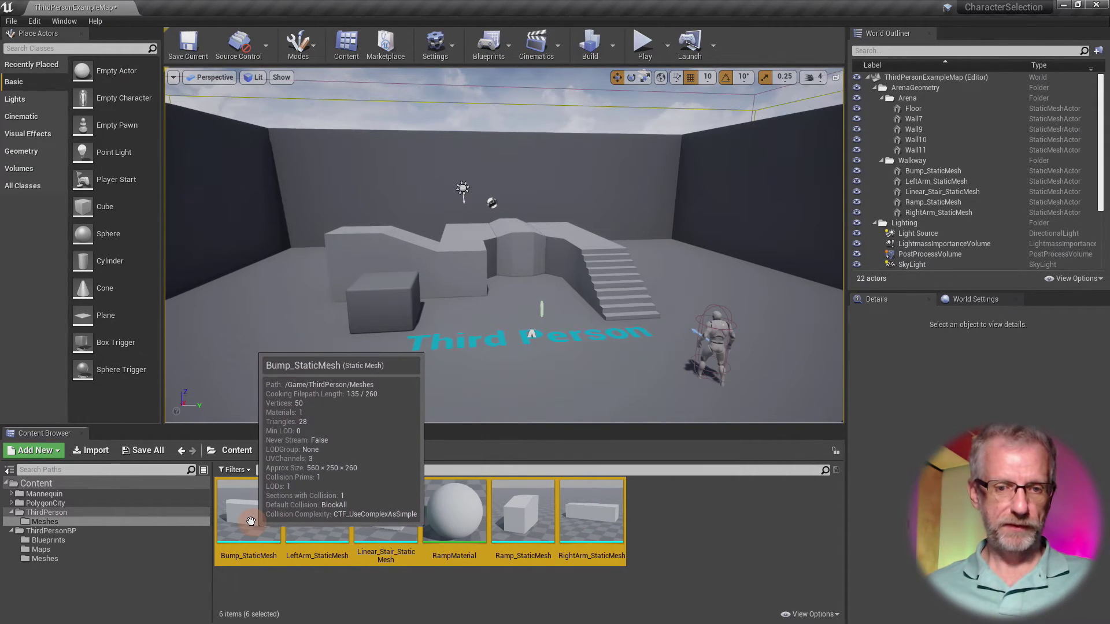
pyautogui.moveTo(251, 521); pyautogui.dragTo(110, 561)
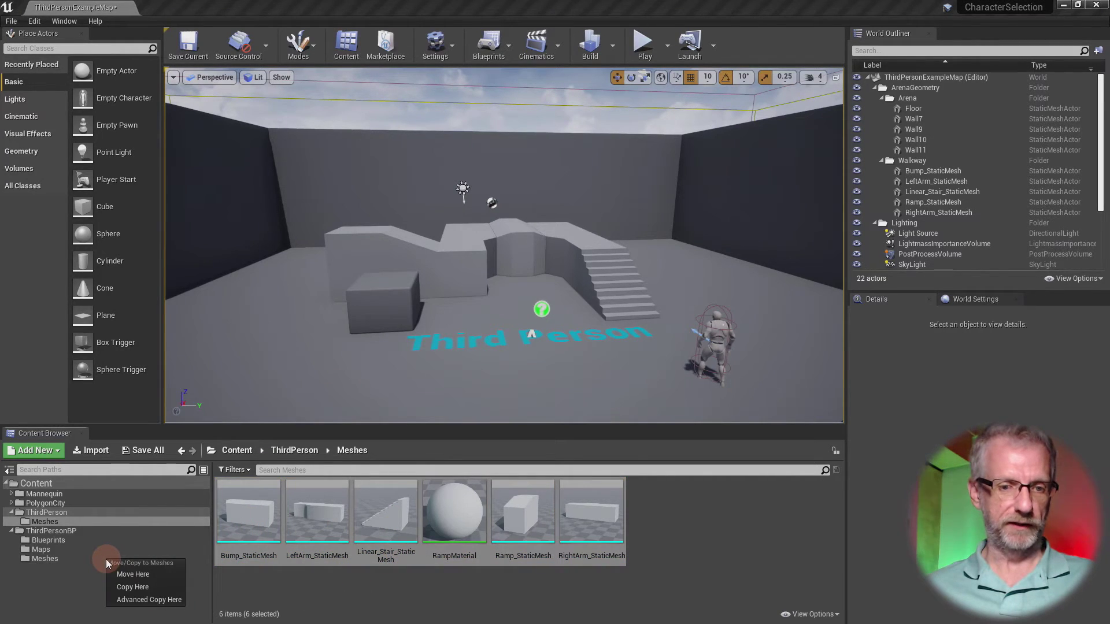
pyautogui.click(130, 581)
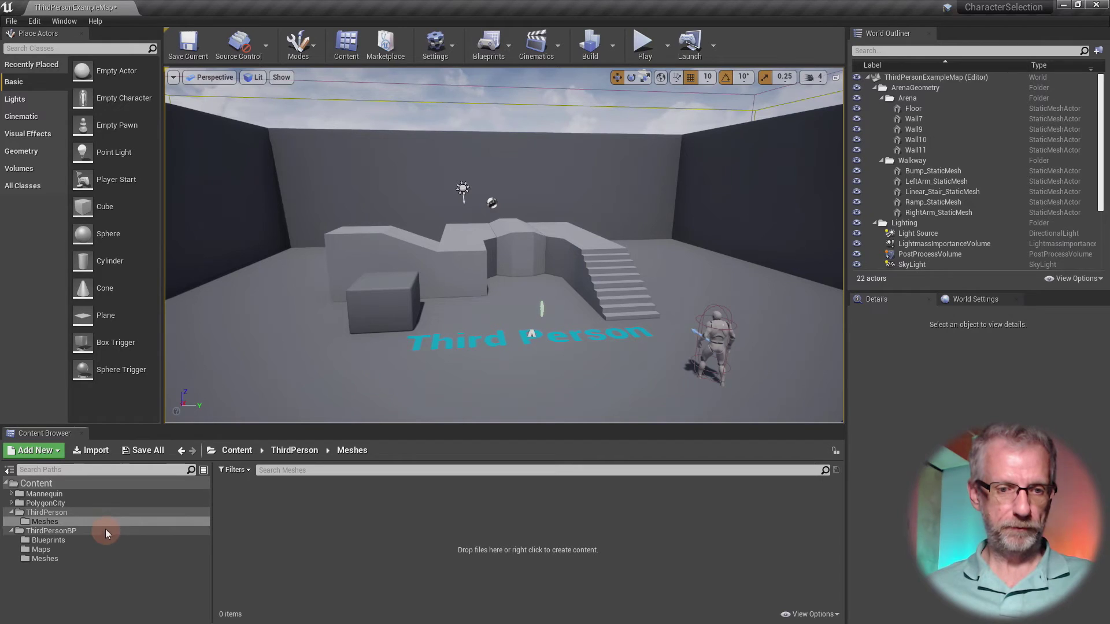
# Force-delete the emptied ThirdPerson folder, then open the ThirdPersonBP > Blueprints folder
pyautogui.click(82, 514)
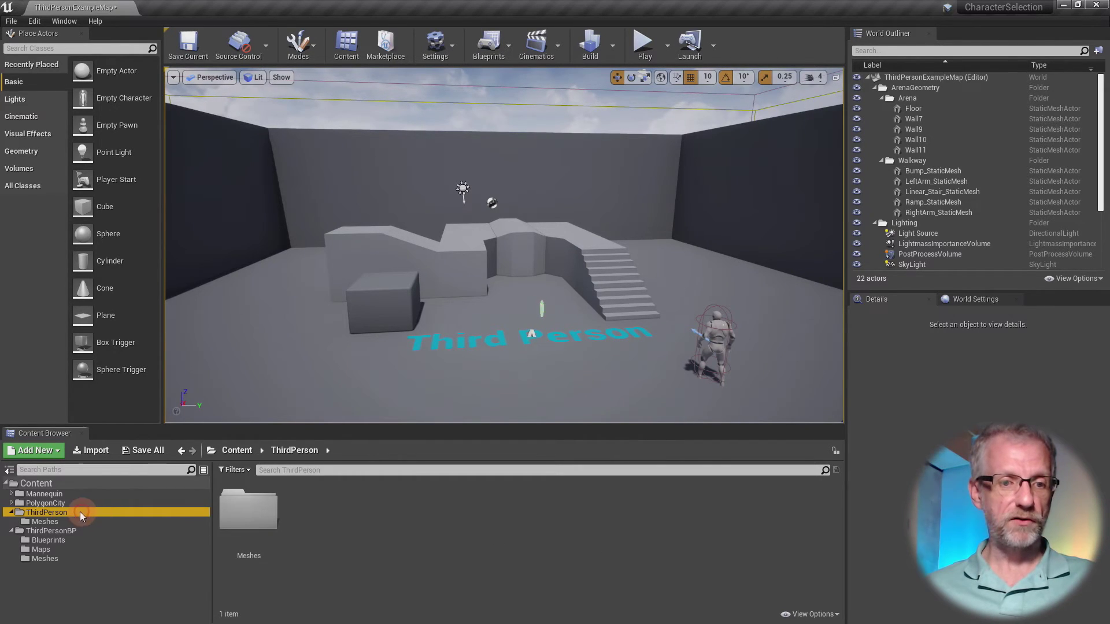
pyautogui.press('Delete')
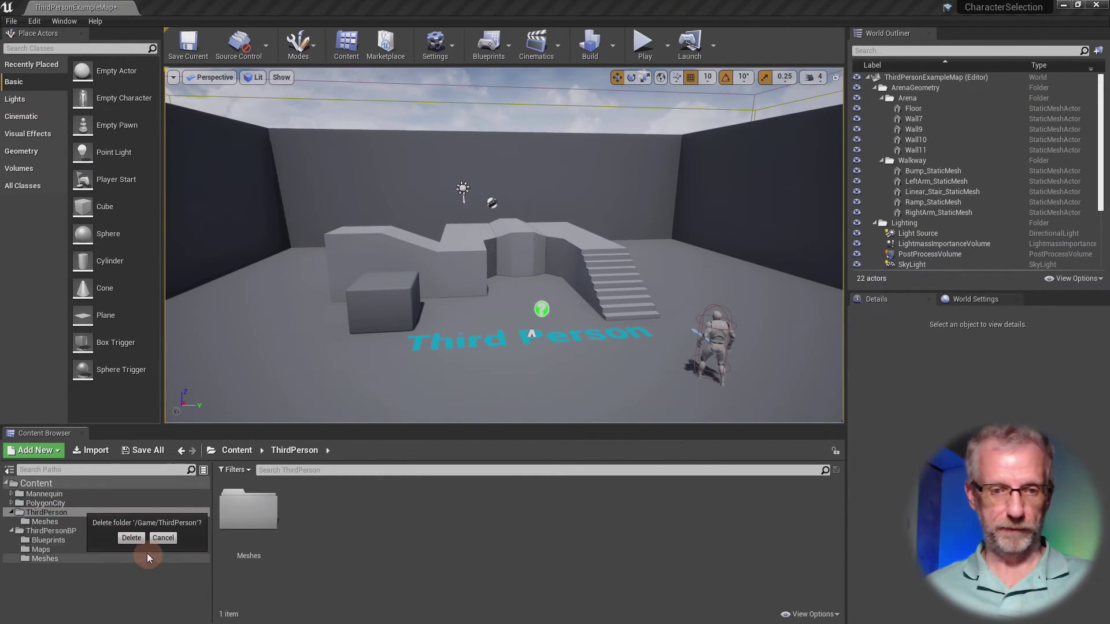
pyautogui.click(136, 546)
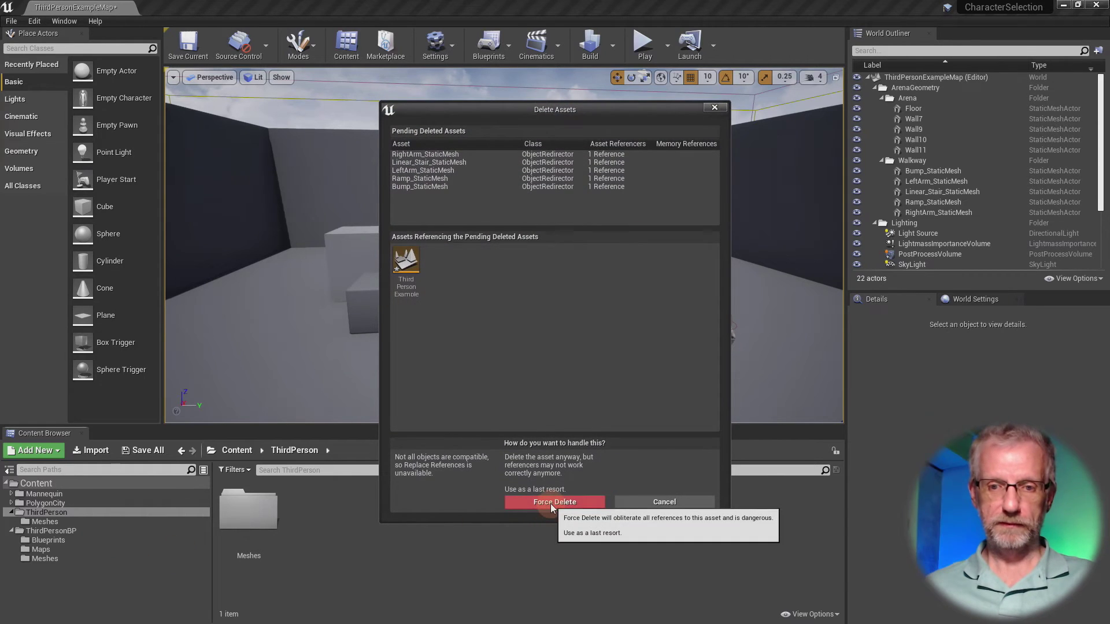
pyautogui.click(547, 504)
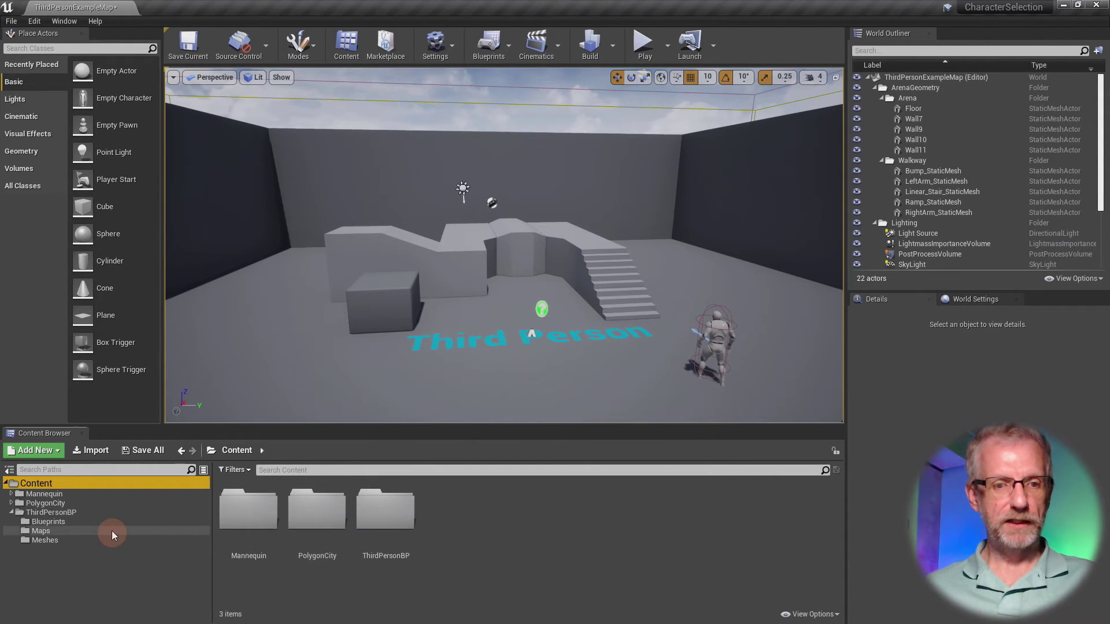
pyautogui.click(87, 513)
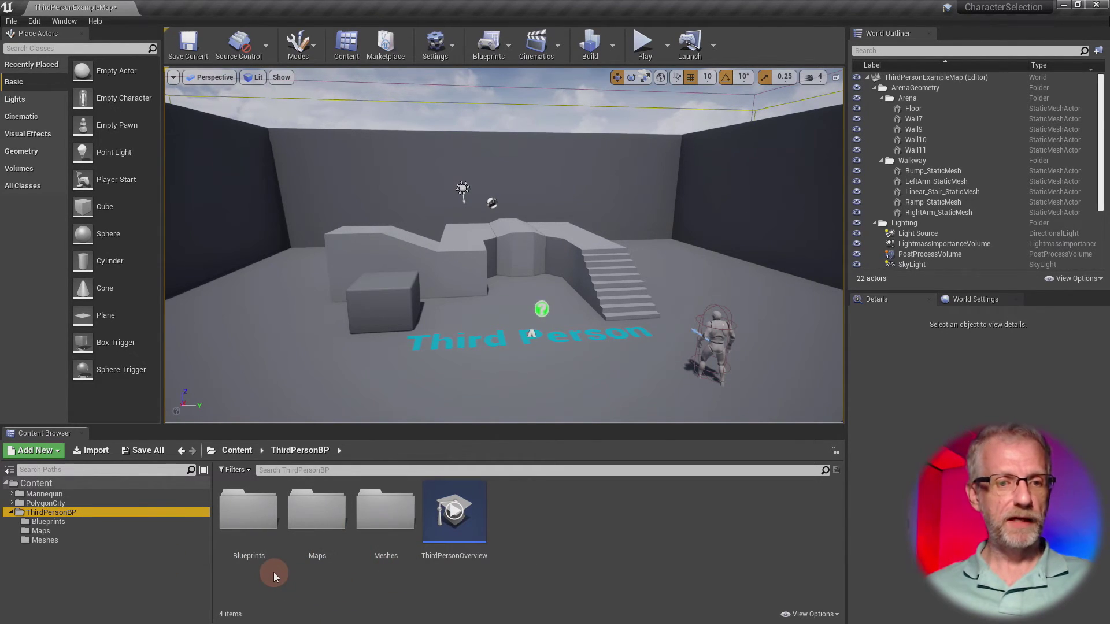
pyautogui.doubleClick(282, 553)
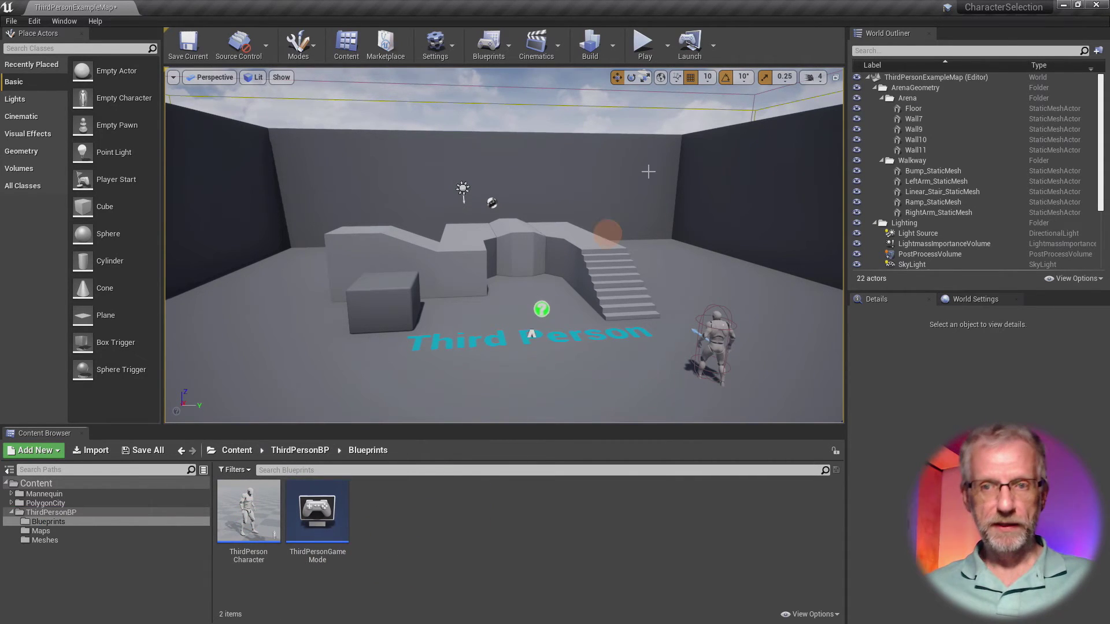
# Play the level full-screen and run the mannequin forward toward and past the stairs
pyautogui.click(646, 46)
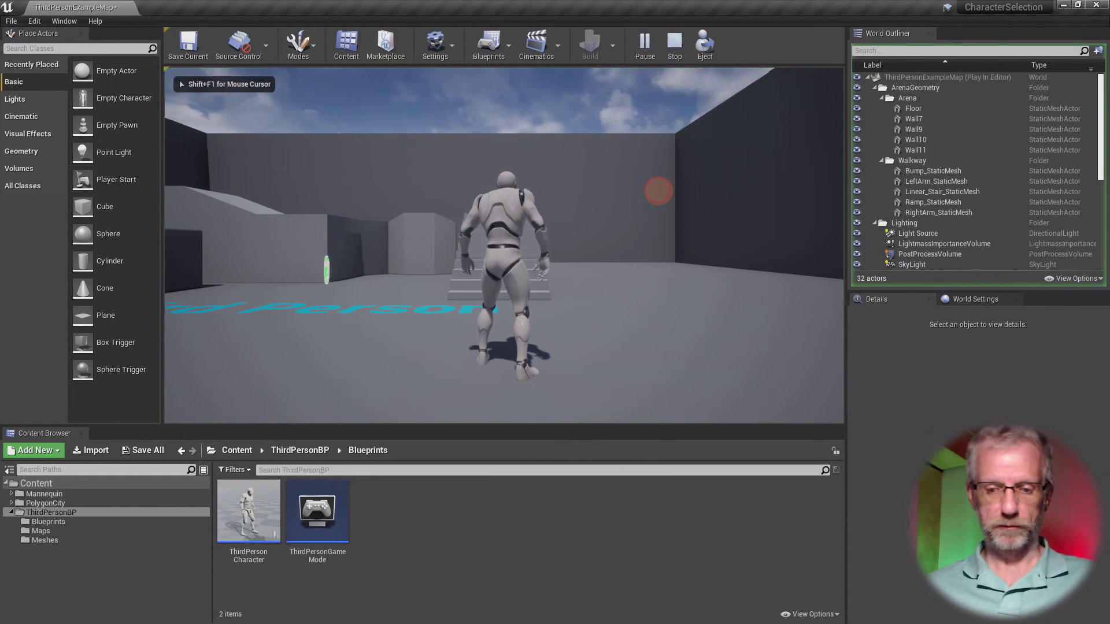
pyautogui.press('F11')
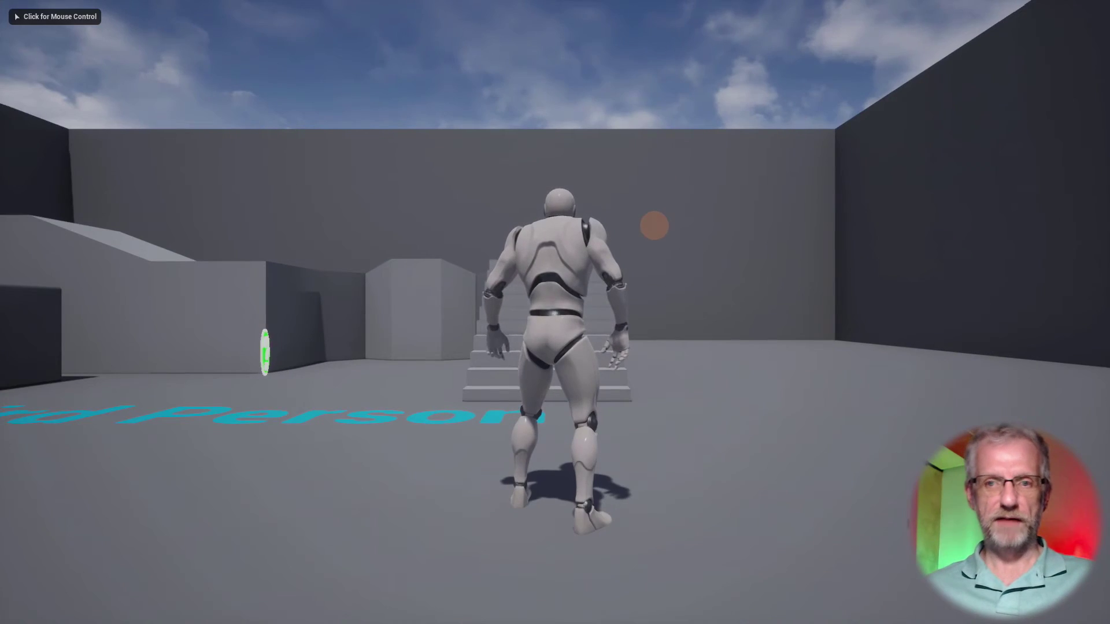
pyautogui.press('w')
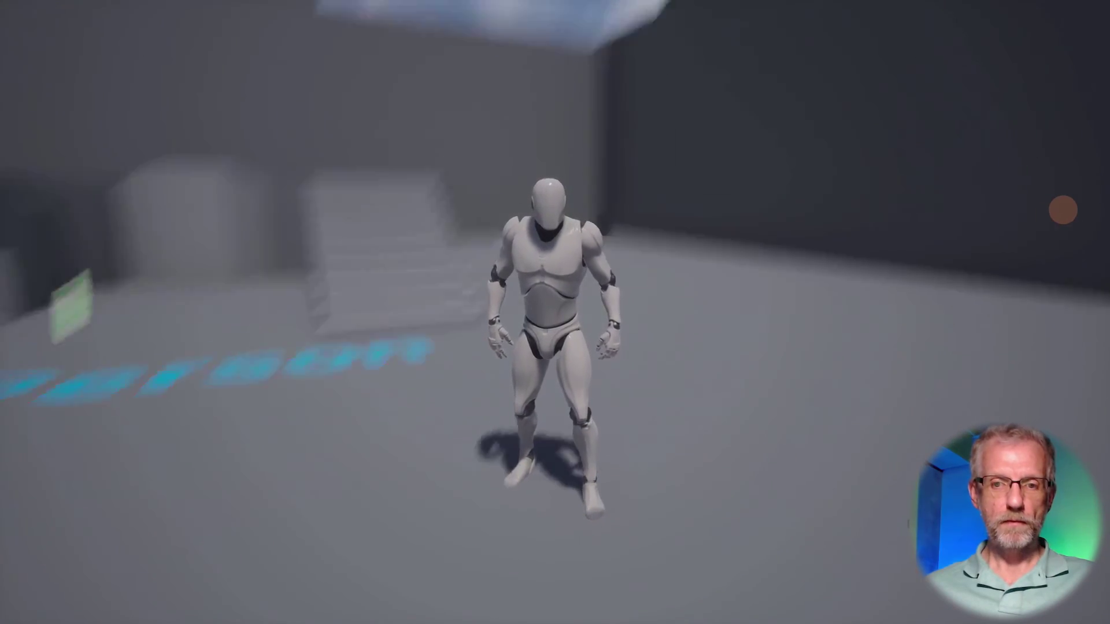
pyautogui.press('w')
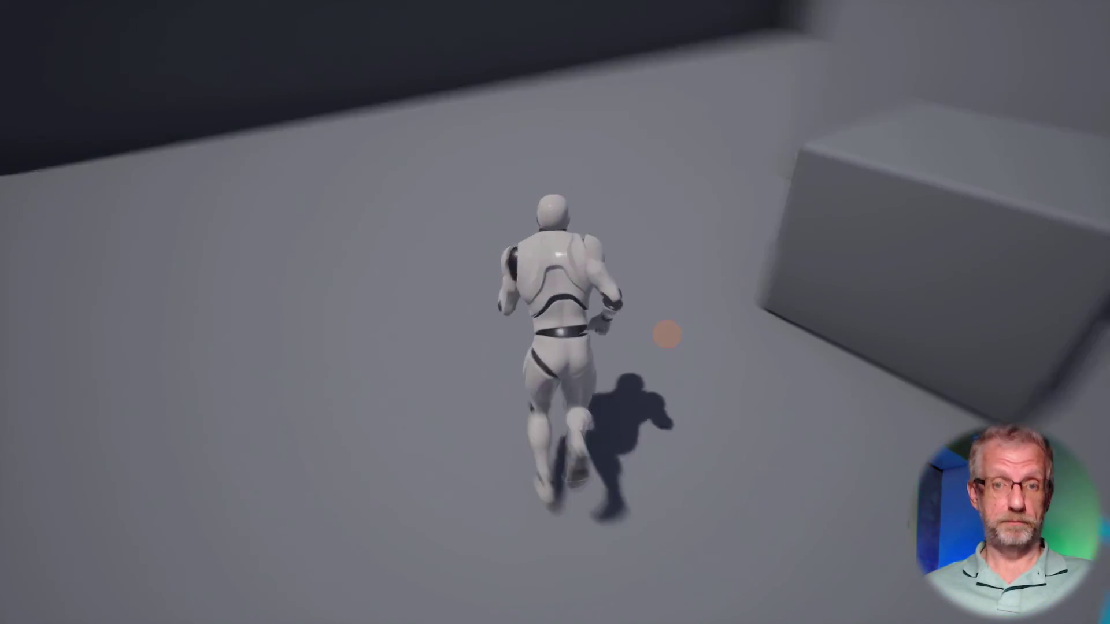